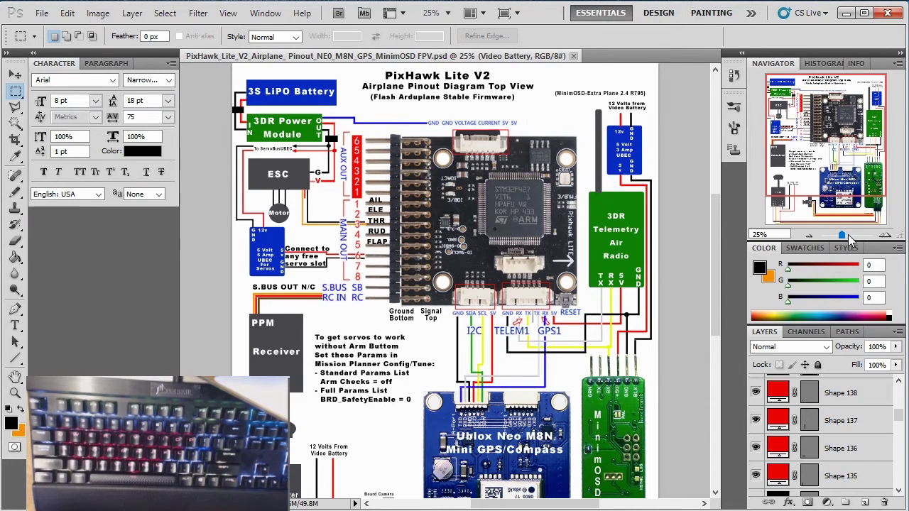
Select the orange ESC signal wire's horizontal segment, move it slightly down and shift it back beside the black wire
{"action": "mouse_move", "coordinate": [843, 234]}
{"action": "left_mouse_down"}
{"action": "mouse_move", "coordinate": [832, 235]}
{"action": "mouse_move", "coordinate": [860, 234]}
{"action": "mouse_move", "coordinate": [843, 237]}
{"action": "left_mouse_up"}
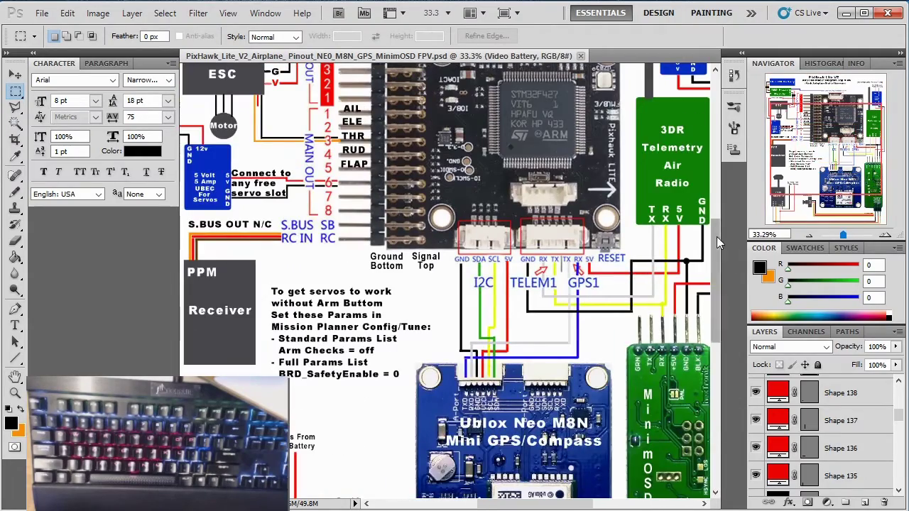
{"action": "left_click_drag", "start_coordinate": [715, 235], "coordinate": [714, 207]}
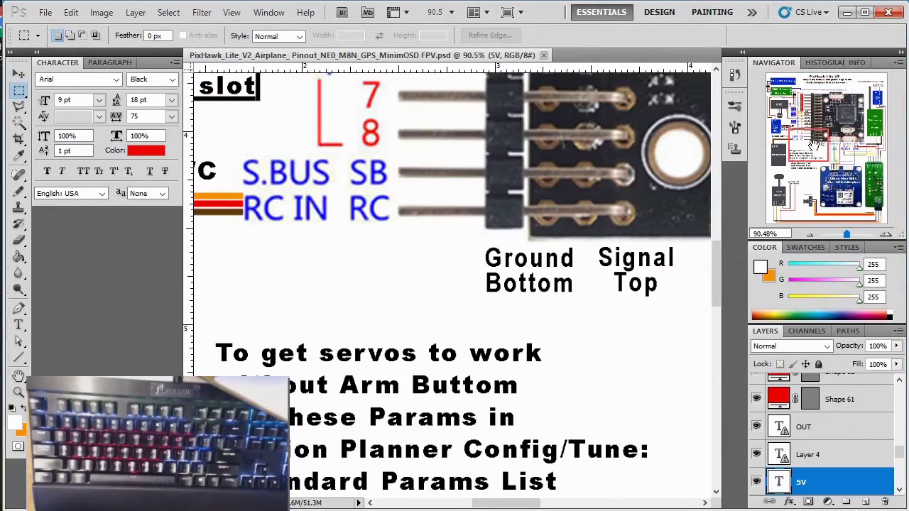
{"action": "mouse_move", "coordinate": [814, 149]}
{"action": "left_mouse_down"}
{"action": "mouse_move", "coordinate": [824, 153]}
{"action": "mouse_move", "coordinate": [827, 129]}
{"action": "mouse_move", "coordinate": [816, 157]}
{"action": "mouse_move", "coordinate": [805, 136]}
{"action": "mouse_move", "coordinate": [823, 139]}
{"action": "mouse_move", "coordinate": [809, 145]}
{"action": "left_mouse_up"}
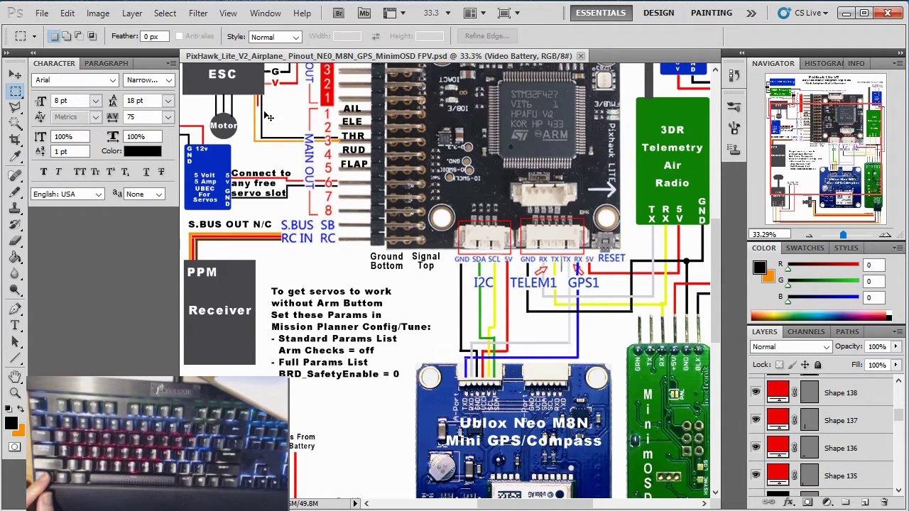
{"action": "left_click", "coordinate": [15, 75]}
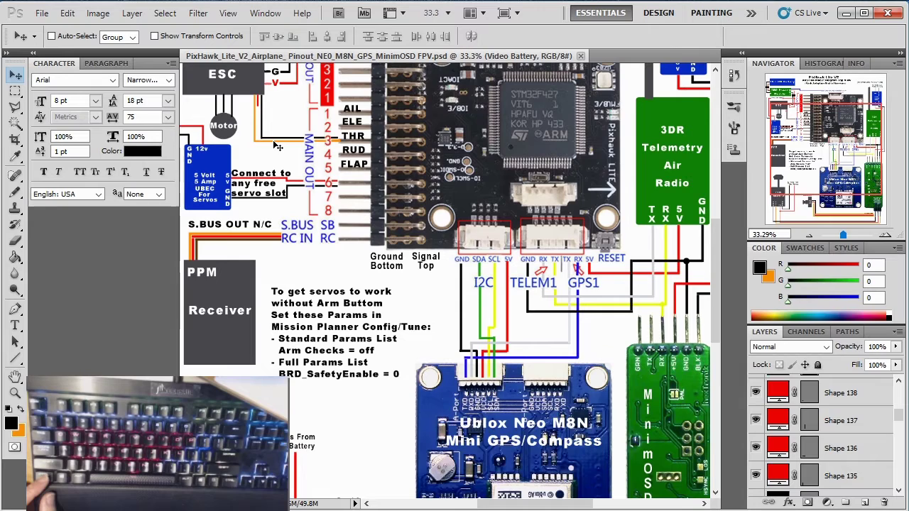
{"action": "left_click", "coordinate": [272, 139], "text": "ctrl"}
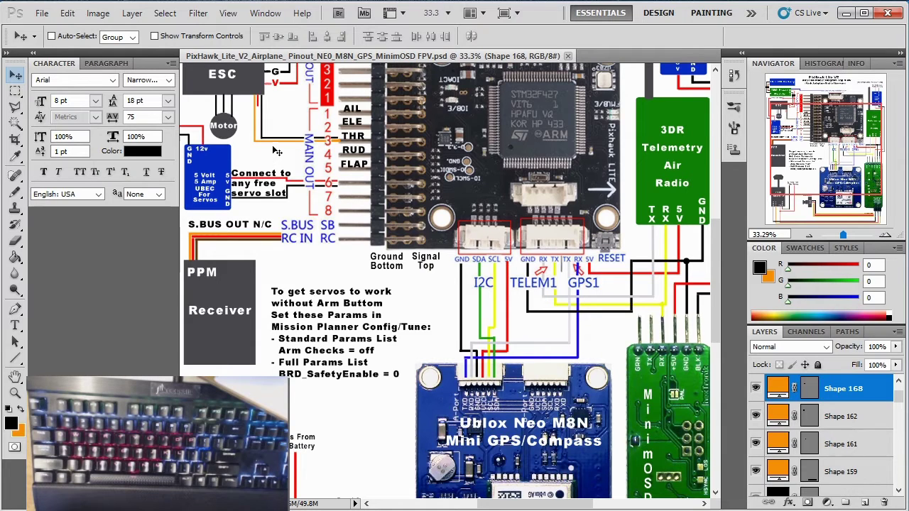
{"action": "mouse_move", "coordinate": [273, 146]}
{"action": "left_mouse_down"}
{"action": "mouse_move", "coordinate": [272, 159]}
{"action": "mouse_move", "coordinate": [272, 150]}
{"action": "left_mouse_up"}
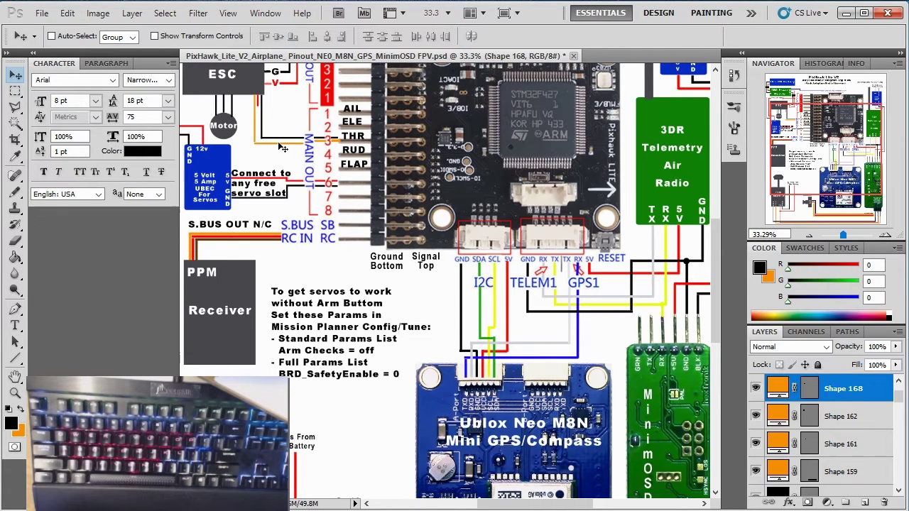
{"action": "mouse_move", "coordinate": [282, 143]}
{"action": "left_mouse_down"}
{"action": "mouse_move", "coordinate": [279, 159]}
{"action": "mouse_move", "coordinate": [281, 144]}
{"action": "left_mouse_up"}
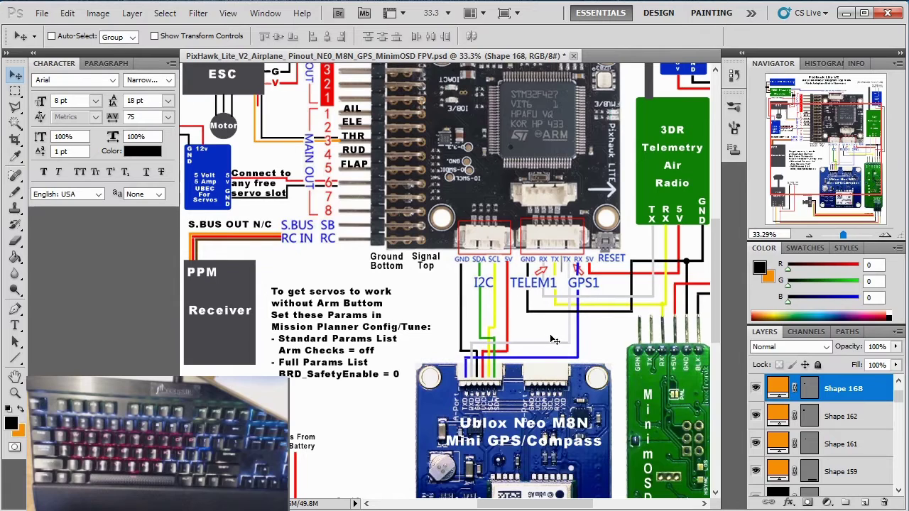
Look through the diagram's layer list and select the vertical orange ESC wire segment
{"action": "left_click_drag", "start_coordinate": [898, 396], "coordinate": [896, 424]}
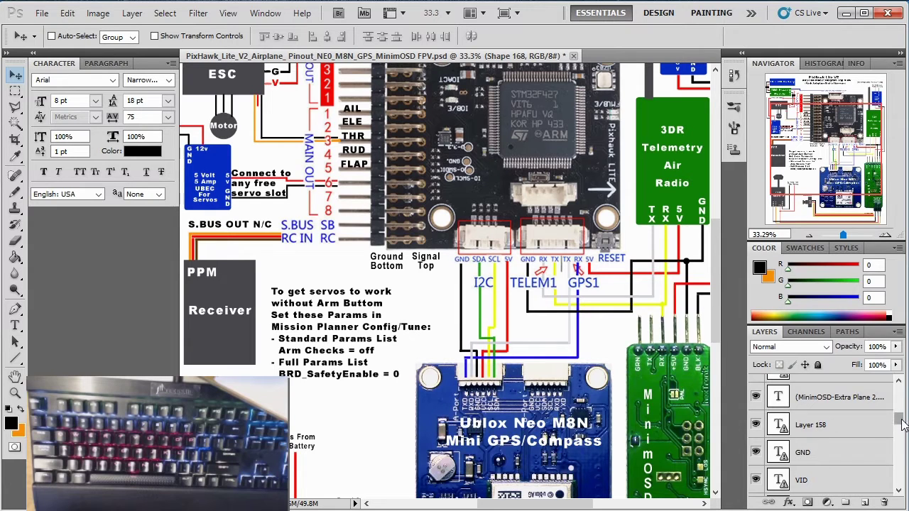
{"action": "left_click_drag", "start_coordinate": [903, 423], "coordinate": [898, 389]}
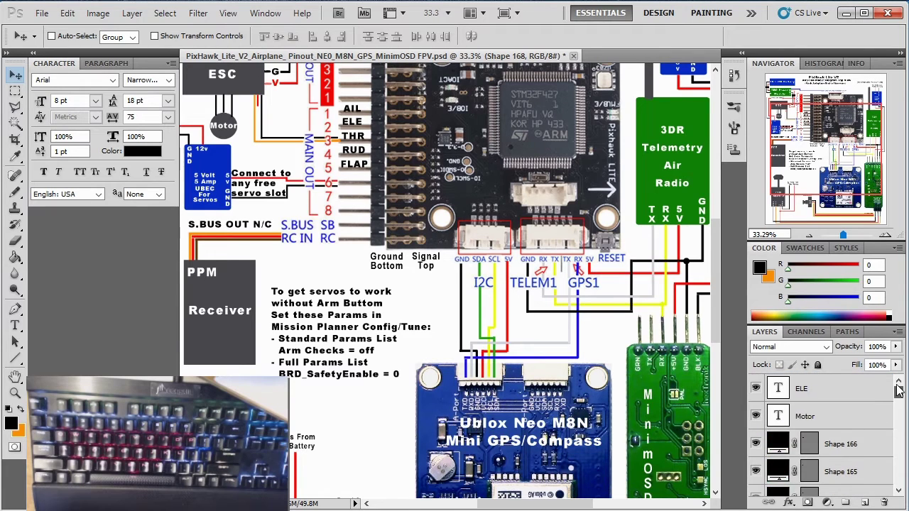
{"action": "left_click", "coordinate": [256, 126], "text": "ctrl"}
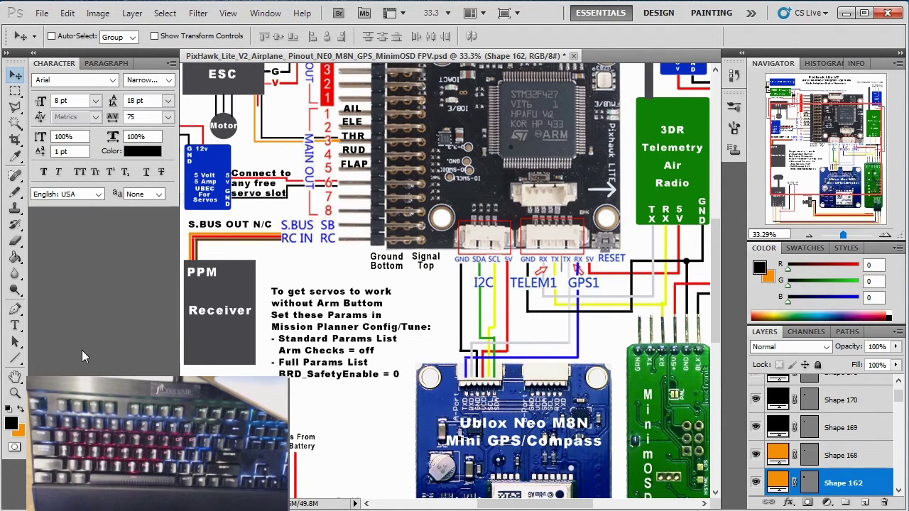
Draw a horizontal black line with a weight of 7 px from the MAIN OUT 1 pin toward the ESC
{"action": "left_click", "coordinate": [17, 359]}
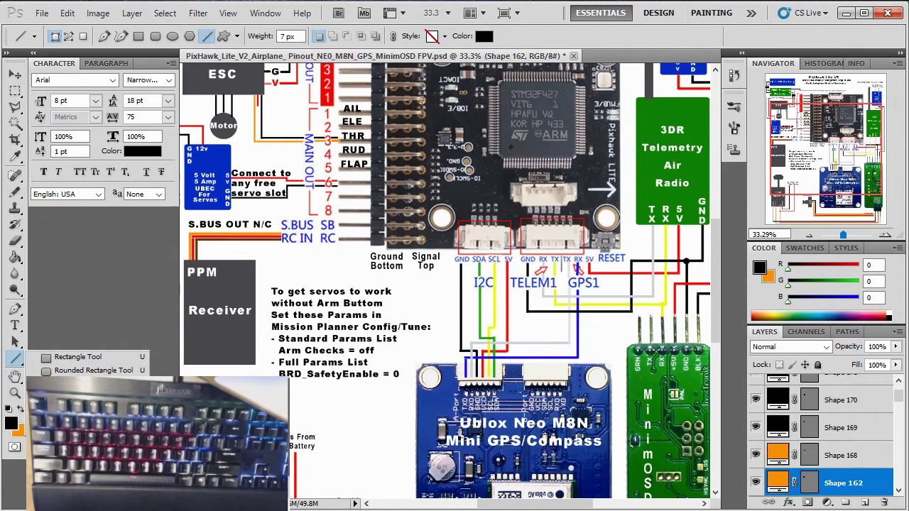
{"action": "left_click", "coordinate": [71, 410]}
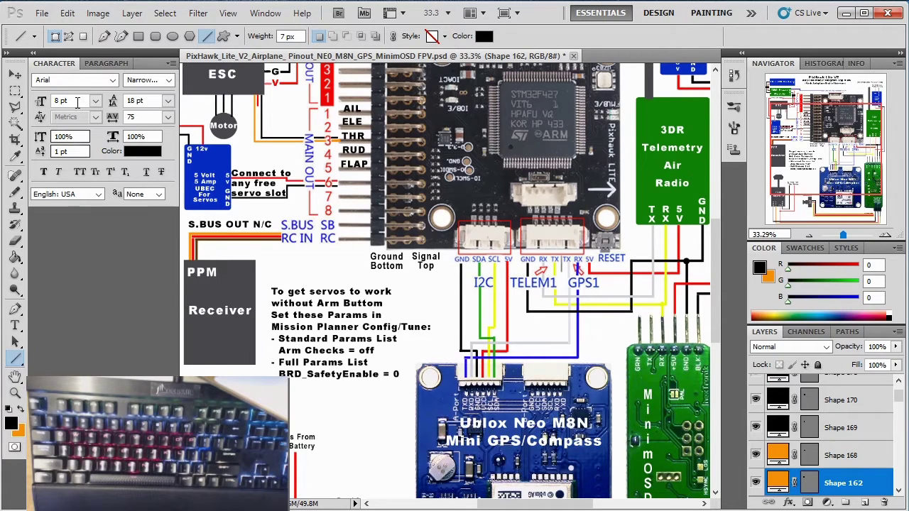
{"action": "double_click", "coordinate": [285, 35]}
{"action": "type", "text": "7"}
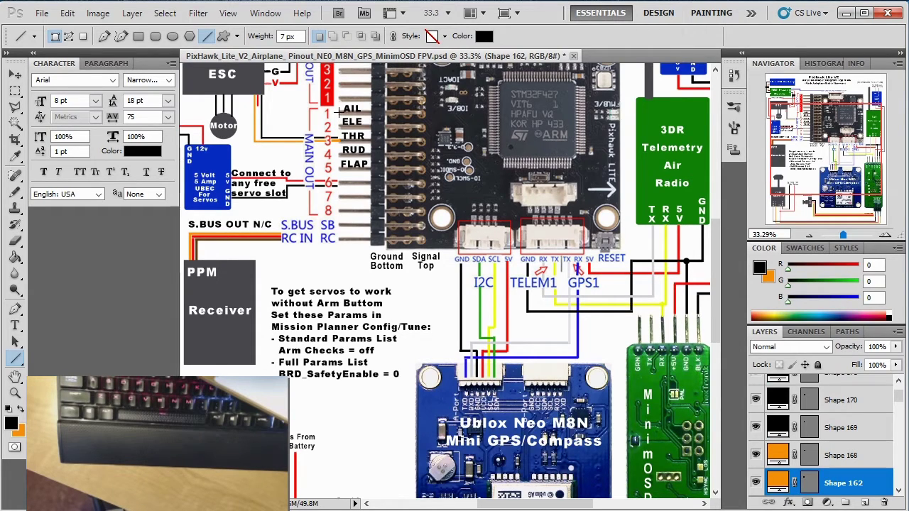
{"action": "left_click_drag", "start_coordinate": [316, 111], "coordinate": [271, 111]}
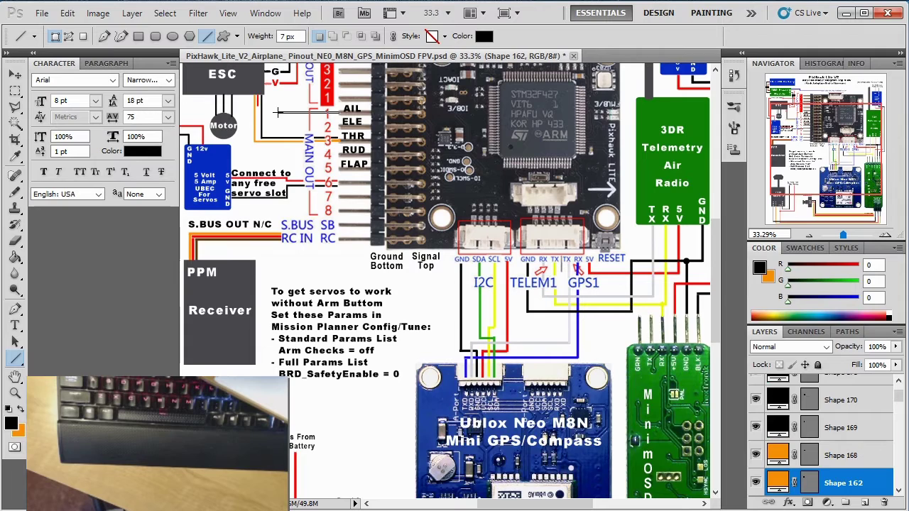
{"action": "left_click_drag", "start_coordinate": [277, 112], "coordinate": [278, 112]}
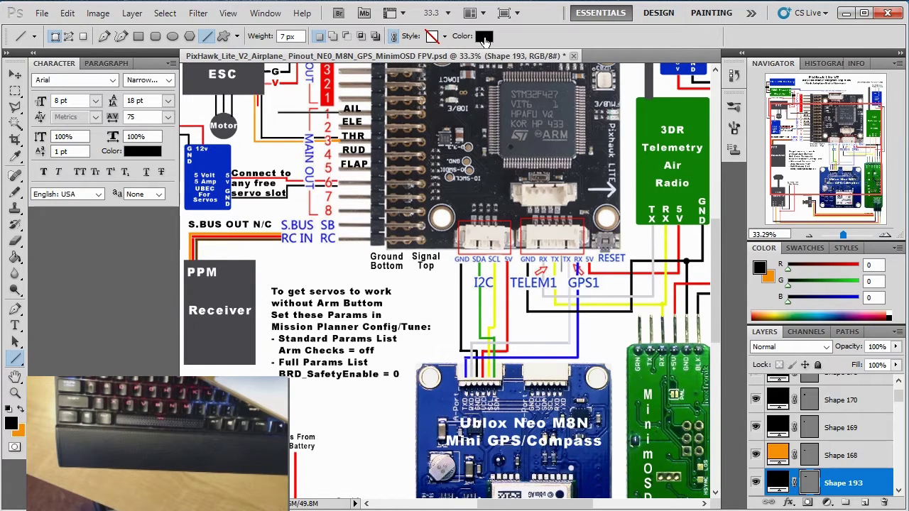
Recolour the new line at the MAIN OUT 1 pin light orange, sampling the neighbouring ESC signal wire
{"action": "left_click", "coordinate": [482, 37]}
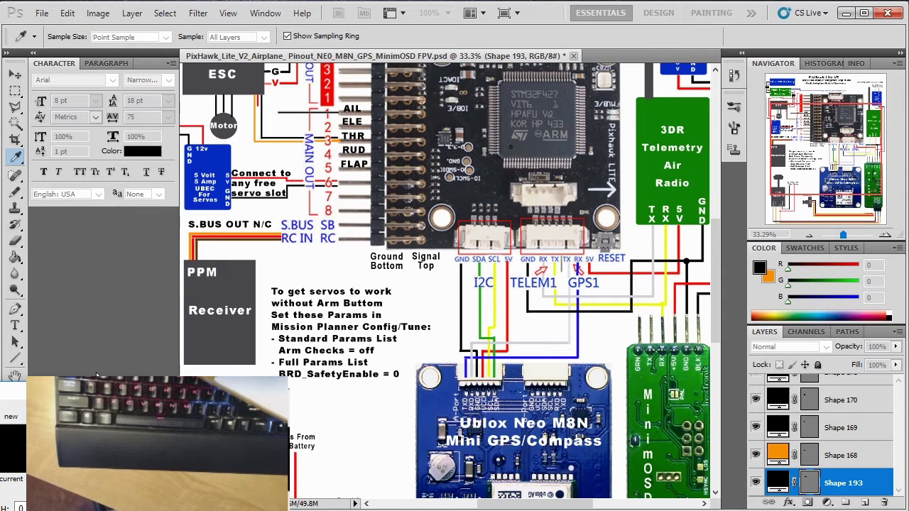
{"action": "left_click_drag", "start_coordinate": [27, 391], "coordinate": [33, 285]}
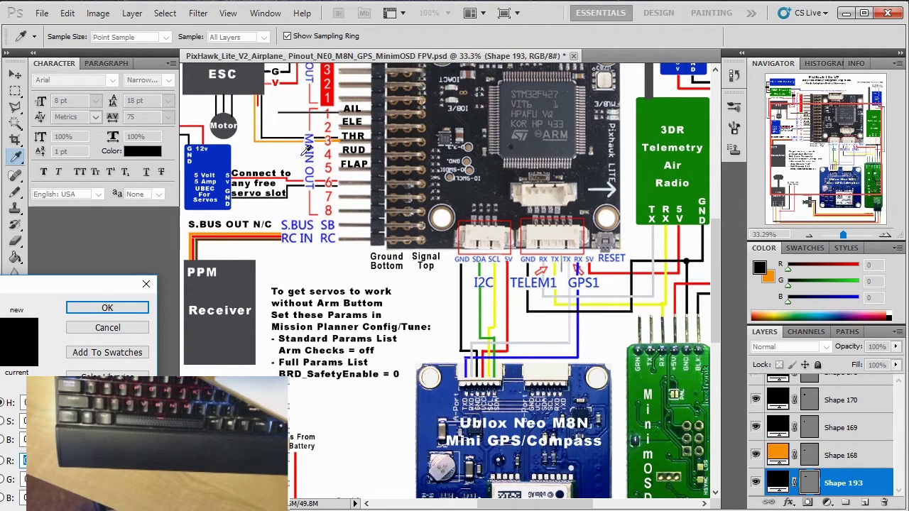
{"action": "left_click", "coordinate": [260, 123]}
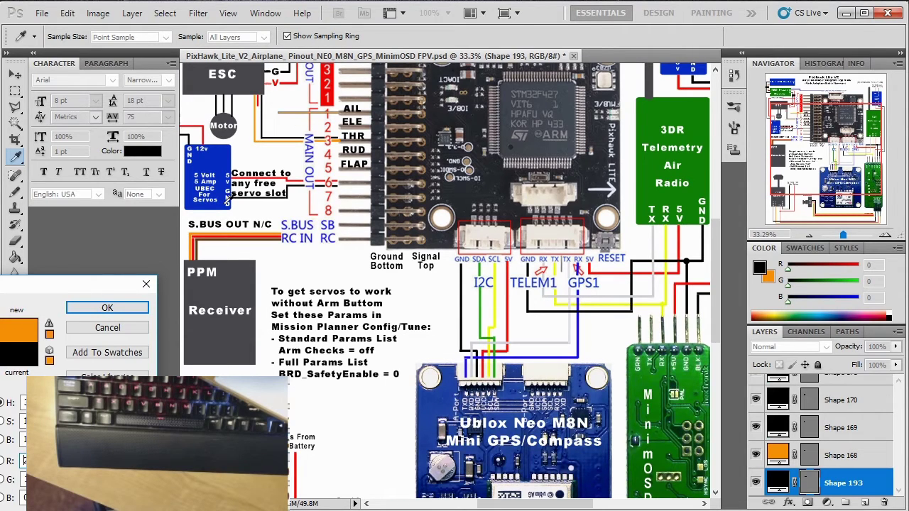
{"action": "left_click", "coordinate": [107, 307]}
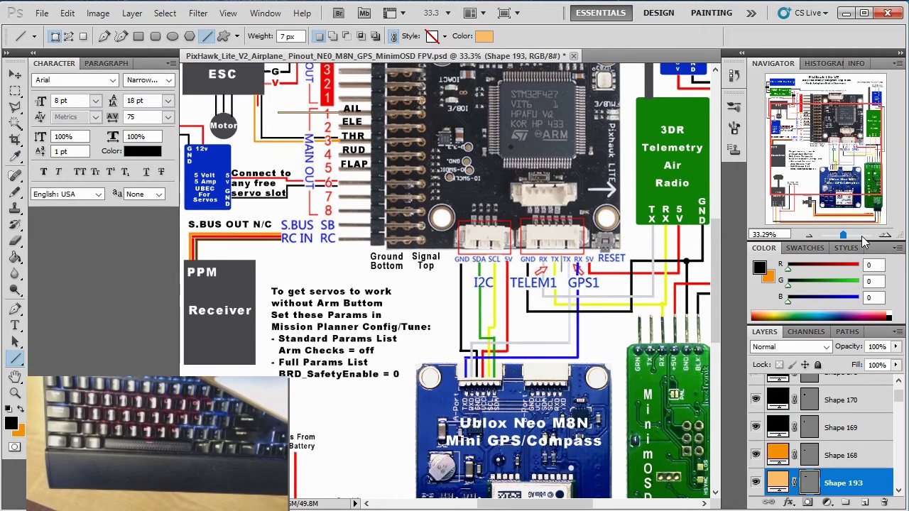
Examine both ends of the light orange line at the MAIN OUT 1 pin up close
{"action": "left_click_drag", "start_coordinate": [843, 235], "coordinate": [854, 242]}
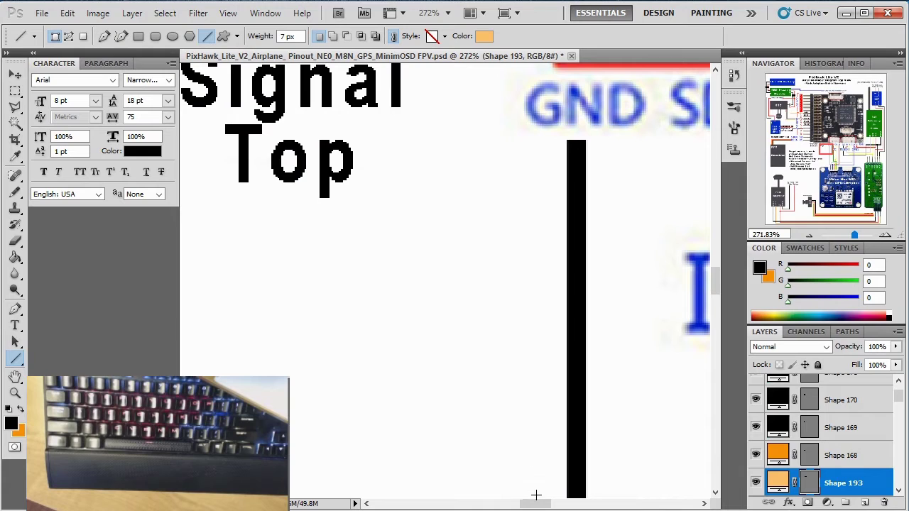
{"action": "left_click_drag", "start_coordinate": [536, 503], "coordinate": [395, 504]}
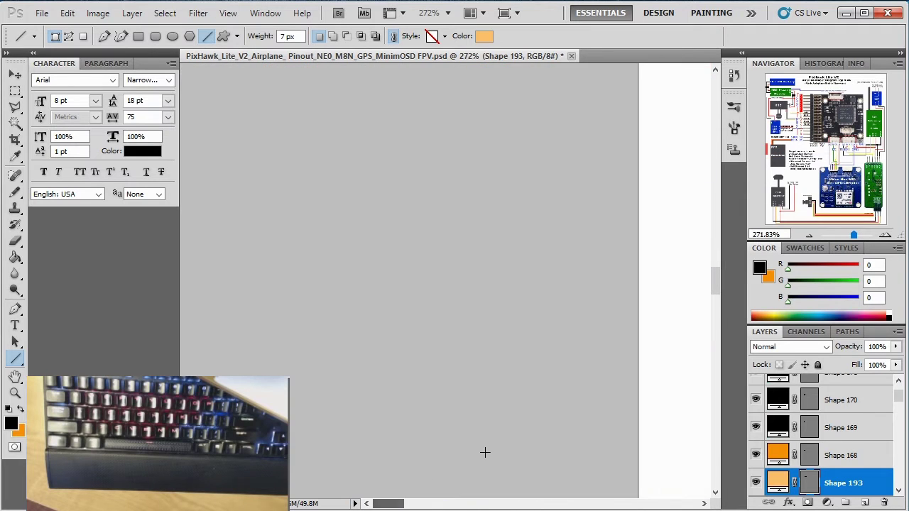
{"action": "left_click_drag", "start_coordinate": [716, 285], "coordinate": [713, 126]}
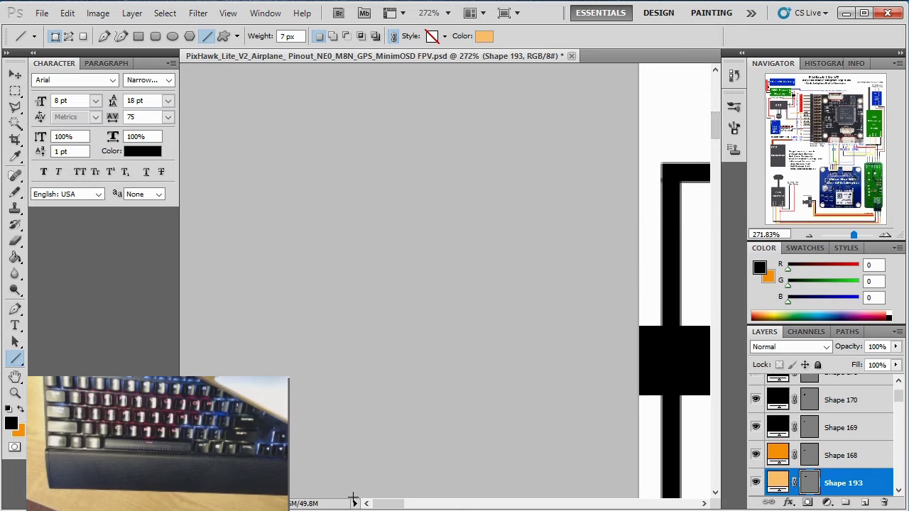
{"action": "left_click_drag", "start_coordinate": [384, 503], "coordinate": [484, 506]}
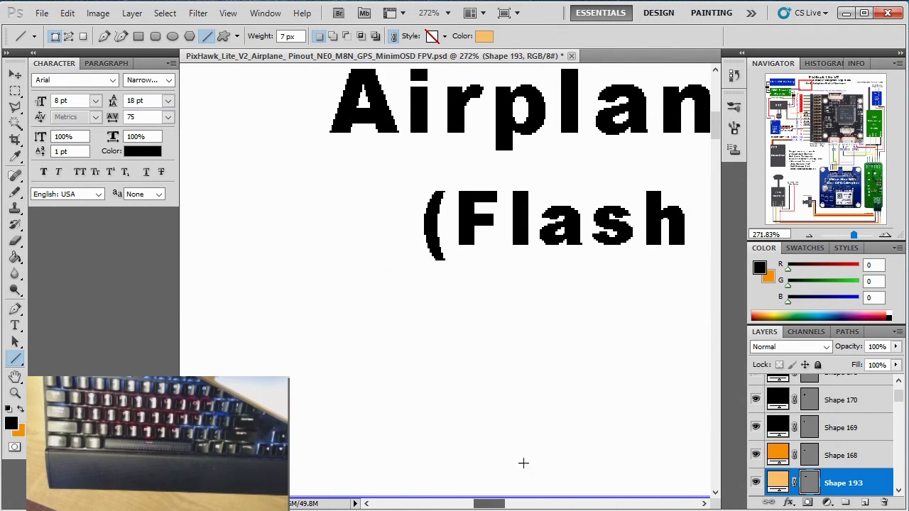
{"action": "left_click_drag", "start_coordinate": [717, 113], "coordinate": [712, 198]}
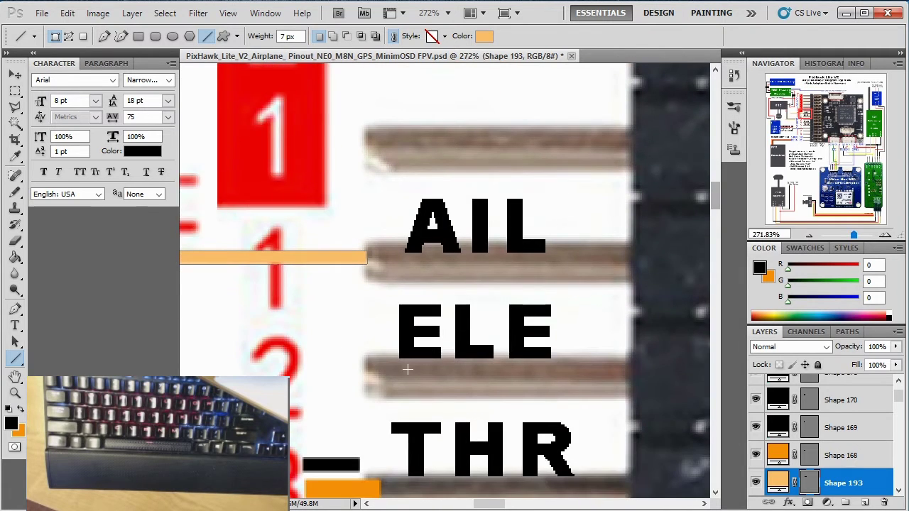
{"action": "left_click_drag", "start_coordinate": [485, 505], "coordinate": [457, 506]}
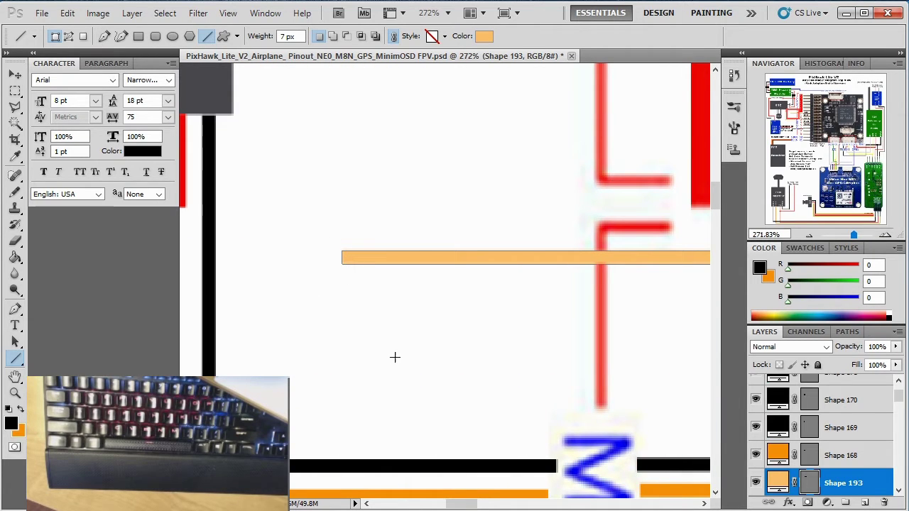
{"action": "left_click_drag", "start_coordinate": [460, 506], "coordinate": [464, 506]}
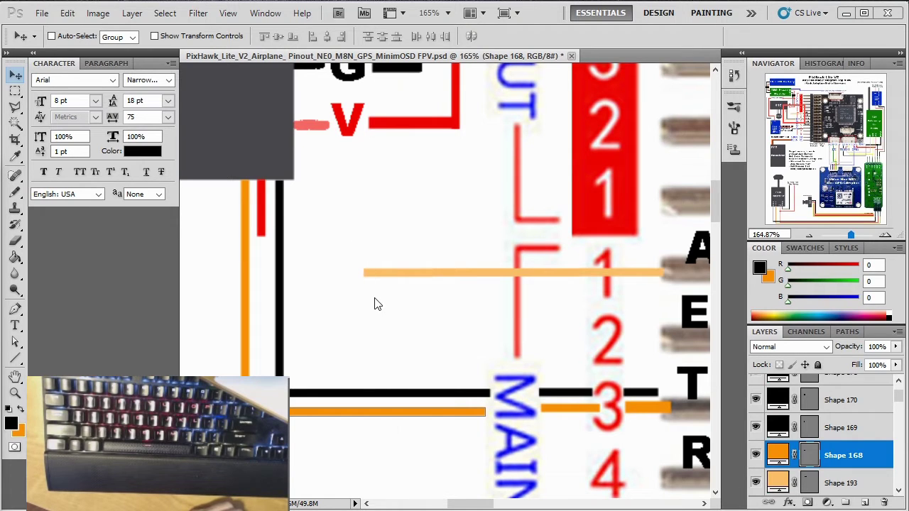
Adjust the light orange line's length by moving the two anchor points at its ESC-side end with the Direct Selection Tool
{"action": "left_click", "coordinate": [18, 346]}
{"action": "right_click", "coordinate": [17, 346]}
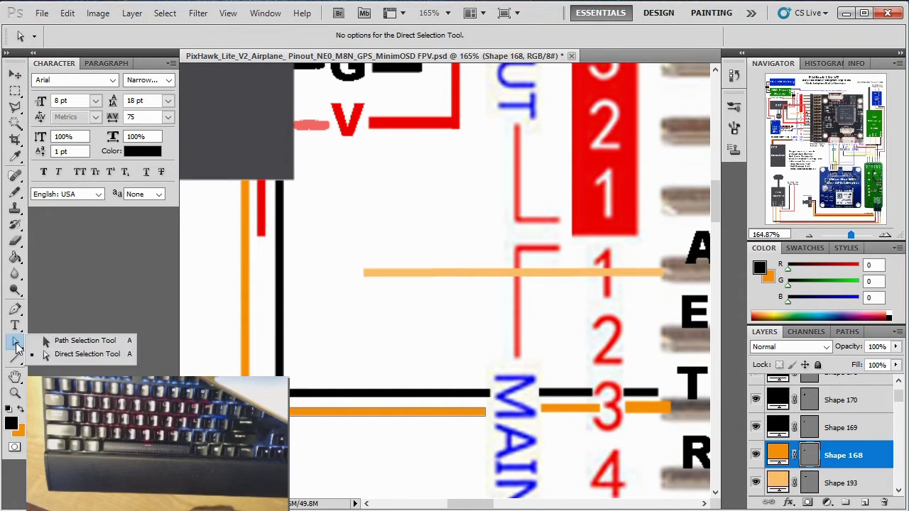
{"action": "left_click", "coordinate": [78, 285]}
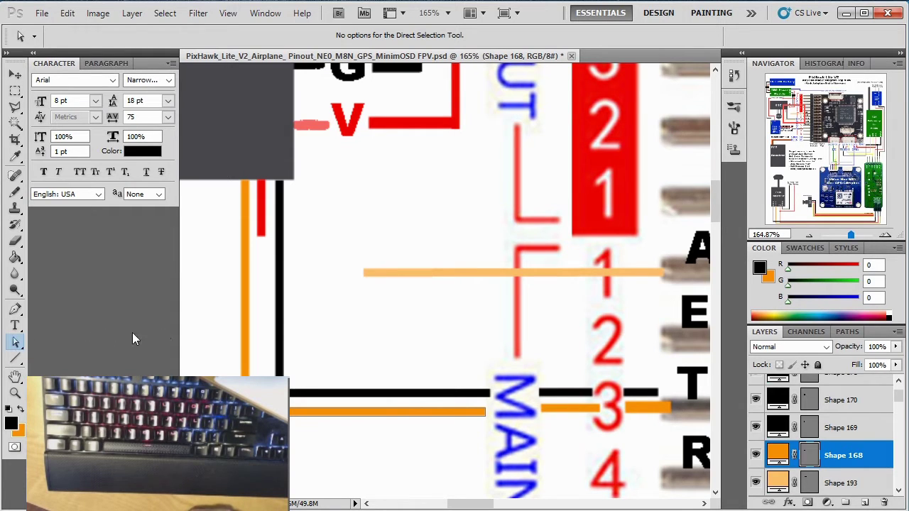
{"action": "left_click", "coordinate": [395, 277]}
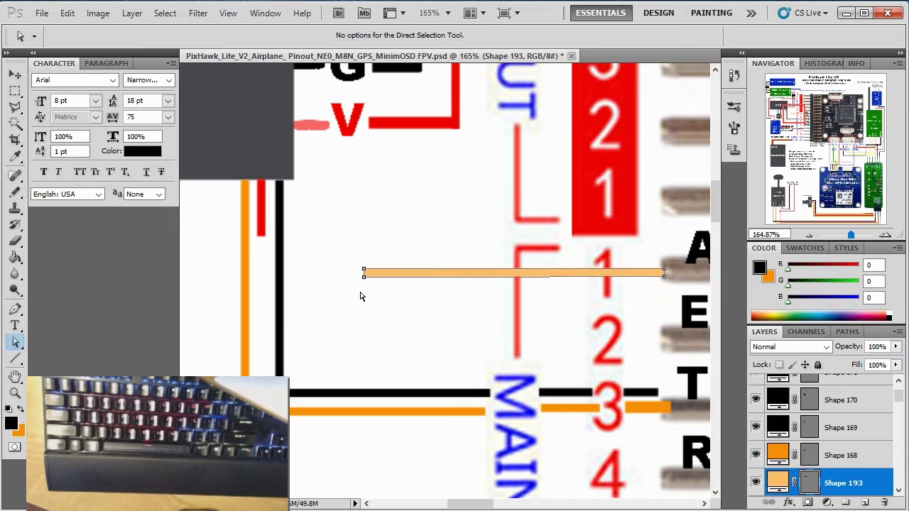
{"action": "left_click_drag", "start_coordinate": [358, 266], "coordinate": [374, 260]}
{"action": "mouse_move", "coordinate": [363, 275]}
{"action": "left_mouse_down"}
{"action": "mouse_move", "coordinate": [306, 276]}
{"action": "mouse_move", "coordinate": [302, 187]}
{"action": "mouse_move", "coordinate": [306, 360]}
{"action": "mouse_move", "coordinate": [318, 199]}
{"action": "mouse_move", "coordinate": [357, 351]}
{"action": "mouse_move", "coordinate": [523, 203]}
{"action": "mouse_move", "coordinate": [457, 207]}
{"action": "mouse_move", "coordinate": [401, 346]}
{"action": "mouse_move", "coordinate": [362, 337]}
{"action": "mouse_move", "coordinate": [362, 280]}
{"action": "mouse_move", "coordinate": [338, 278]}
{"action": "mouse_move", "coordinate": [364, 276]}
{"action": "mouse_move", "coordinate": [350, 276]}
{"action": "left_mouse_up"}
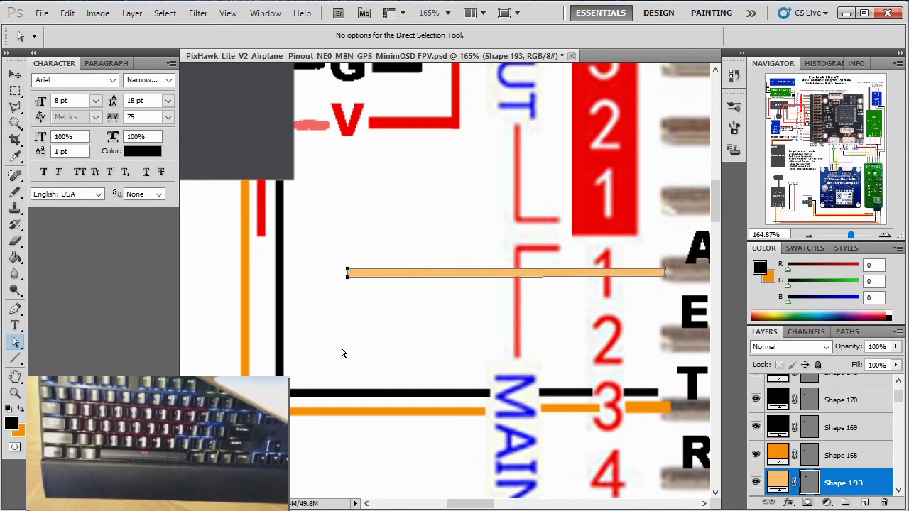
Draw a light orange rectangle with the Rectangle Tool, adjoining the free end of the light orange line
{"action": "key", "text": "u"}
{"action": "scroll", "coordinate": [341, 353], "scroll_direction": "down", "scroll_amount": 2}
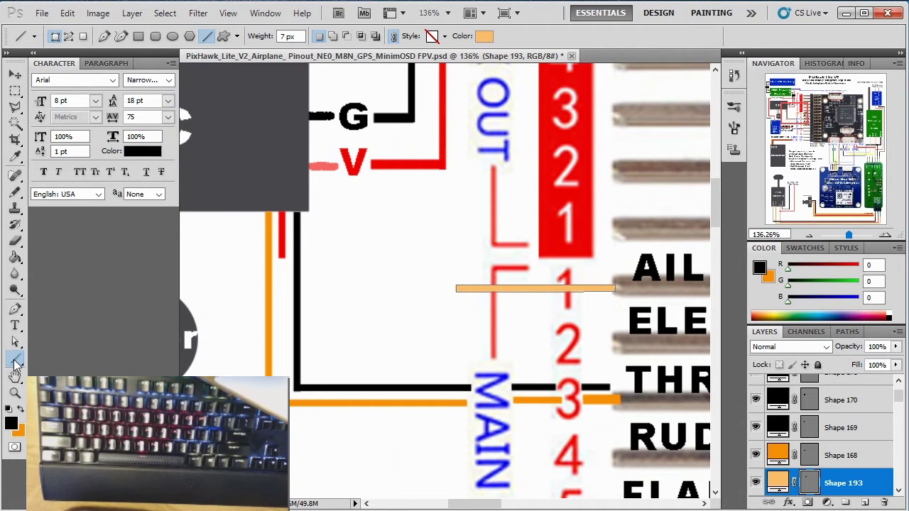
{"action": "right_click", "coordinate": [19, 364]}
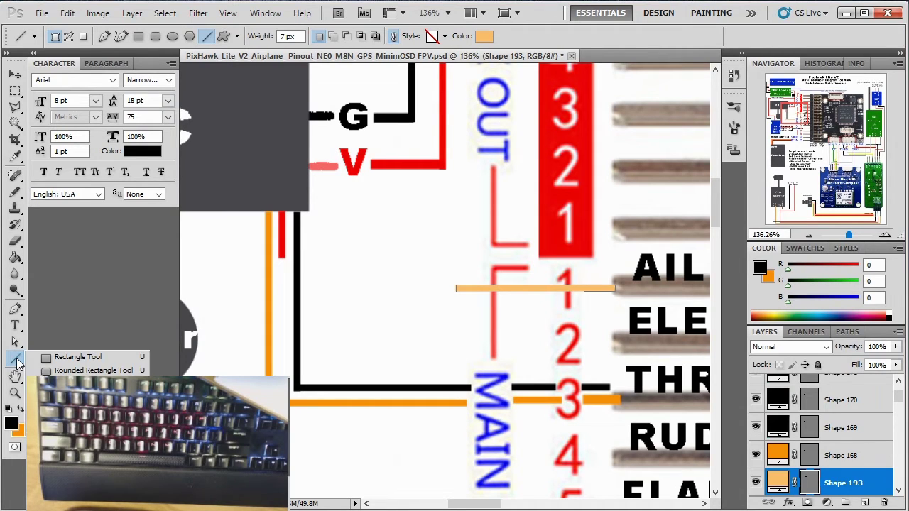
{"action": "left_click", "coordinate": [79, 358]}
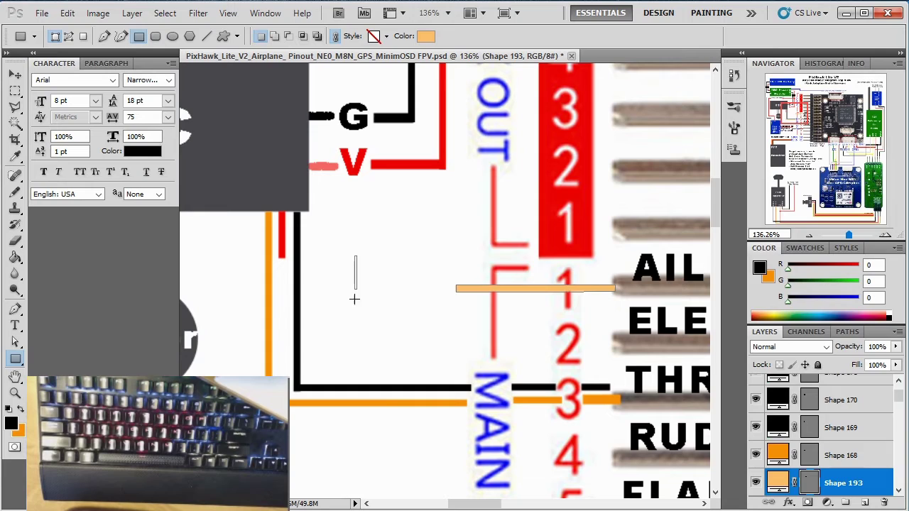
{"action": "mouse_move", "coordinate": [354, 299]}
{"action": "left_mouse_down"}
{"action": "mouse_move", "coordinate": [412, 336]}
{"action": "mouse_move", "coordinate": [456, 329]}
{"action": "left_mouse_up"}
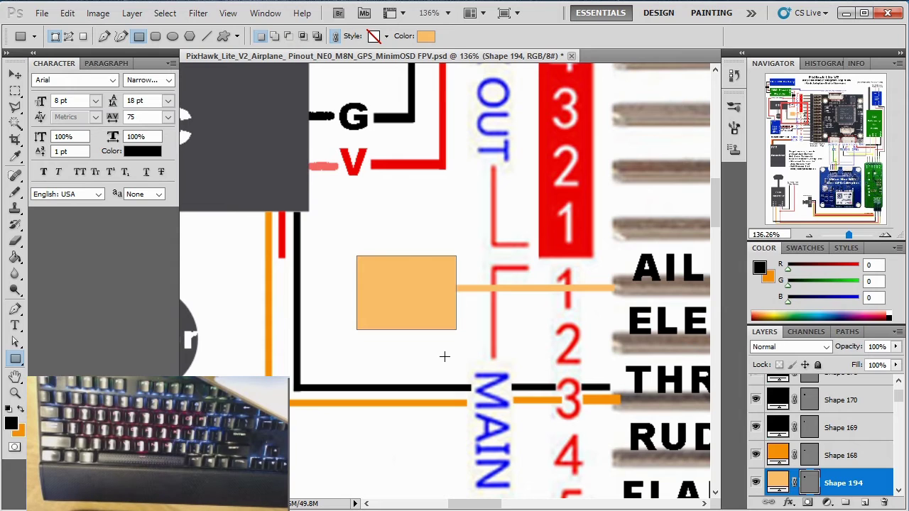
Recolour the light orange rectangle blue, sampling the colour from the blue OUT lettering
{"action": "left_click", "coordinate": [427, 39]}
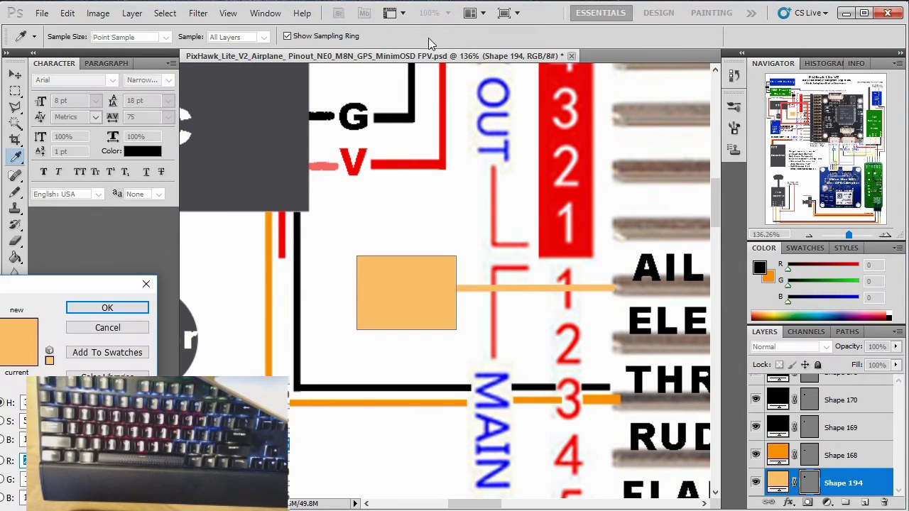
{"action": "left_click", "coordinate": [506, 97]}
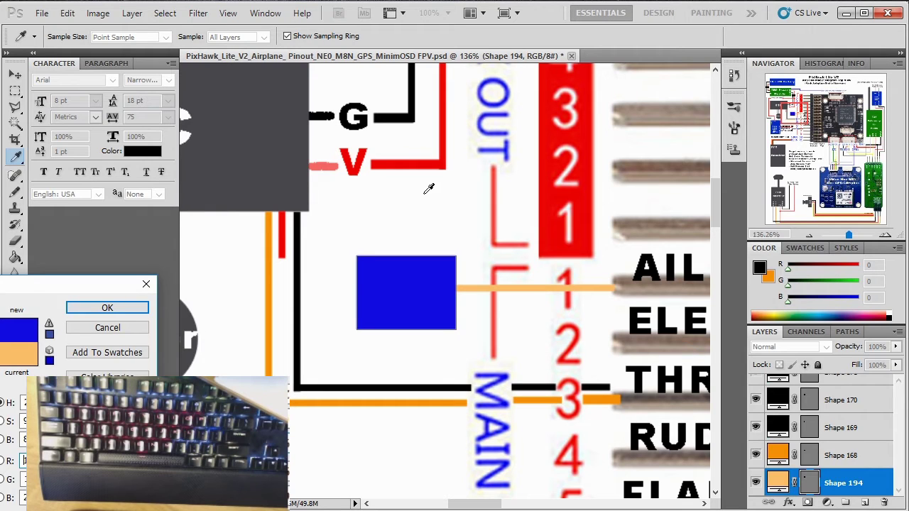
{"action": "left_click", "coordinate": [103, 309]}
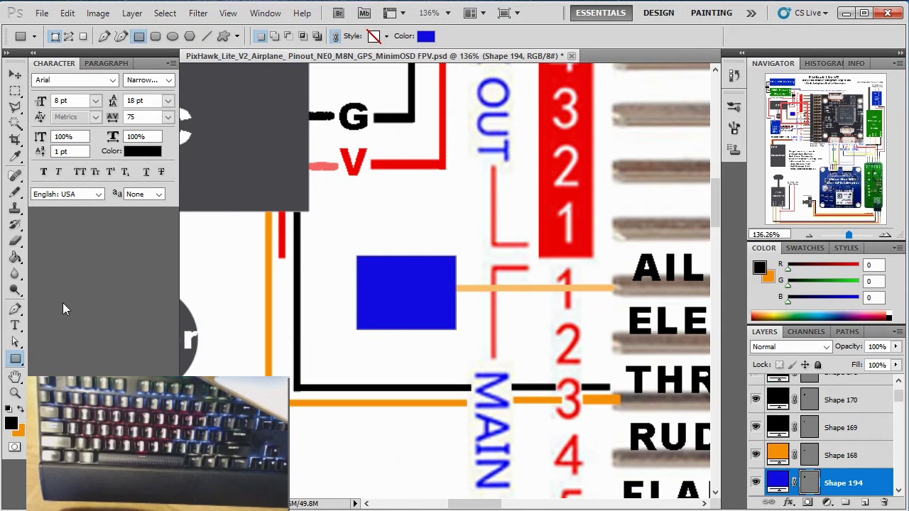
Add a white 8 pt text label "S" and place it on the blue rectangle
{"action": "left_click", "coordinate": [14, 325]}
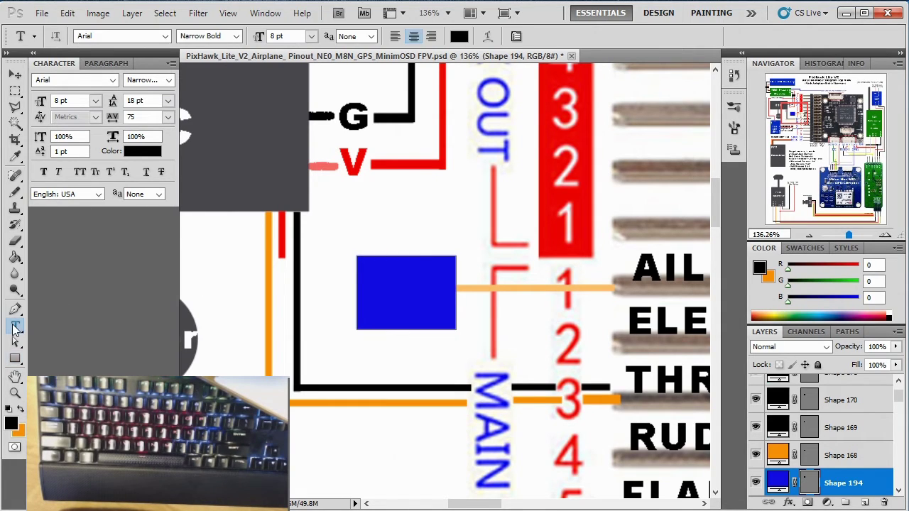
{"action": "scroll", "coordinate": [355, 241], "scroll_direction": "up", "scroll_amount": 1}
{"action": "left_click", "coordinate": [355, 241]}
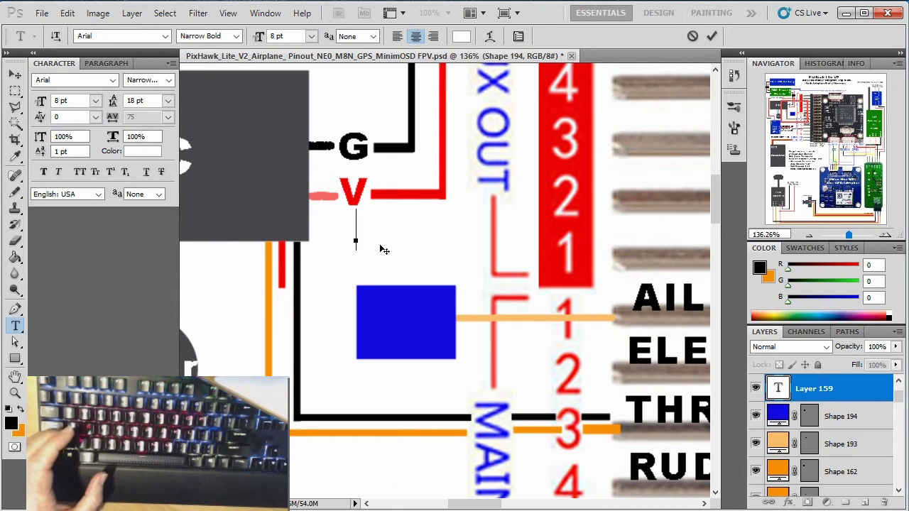
{"action": "type", "text": "S"}
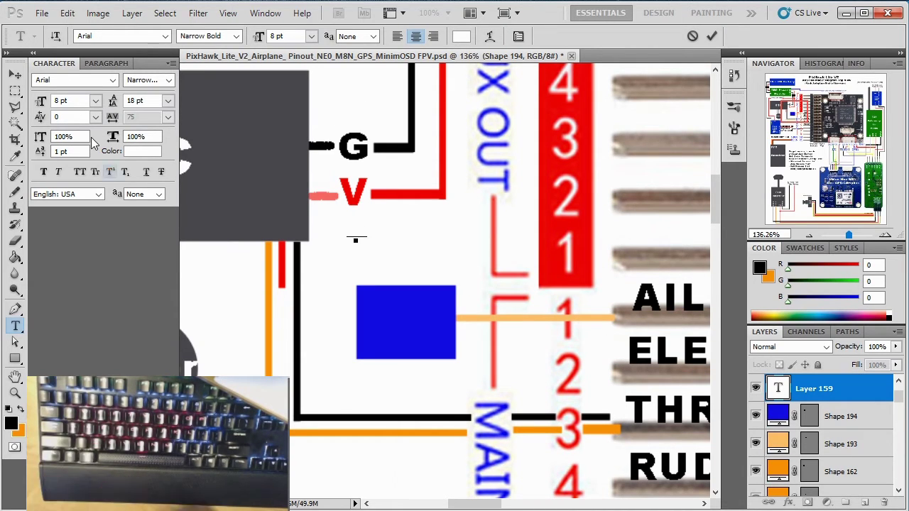
{"action": "left_click", "coordinate": [14, 75]}
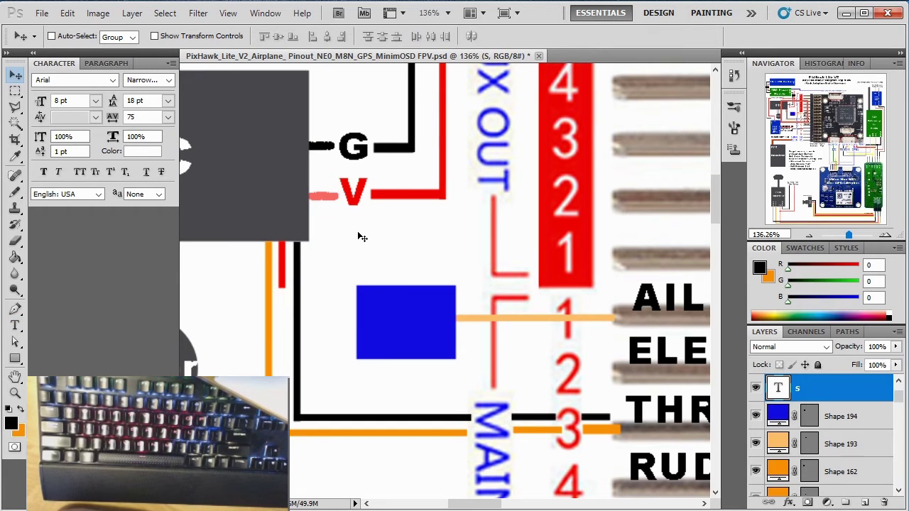
{"action": "left_click_drag", "start_coordinate": [359, 241], "coordinate": [374, 332]}
{"action": "key", "text": "t"}
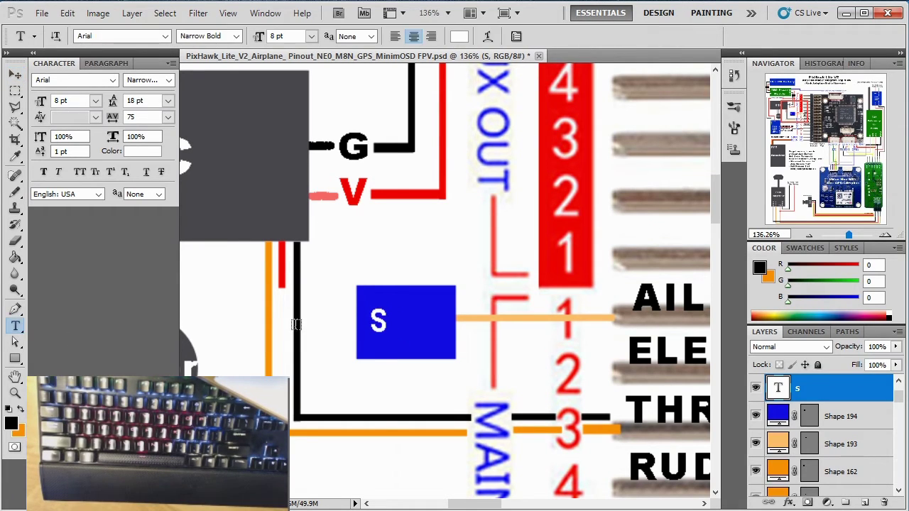
{"action": "left_click", "coordinate": [377, 323]}
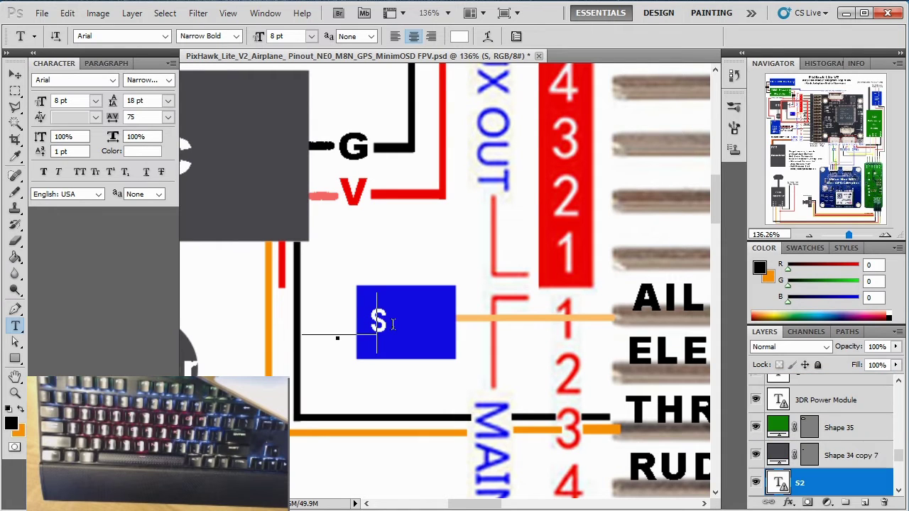
{"action": "left_click_drag", "start_coordinate": [392, 324], "coordinate": [379, 328]}
{"action": "left_click", "coordinate": [227, 303]}
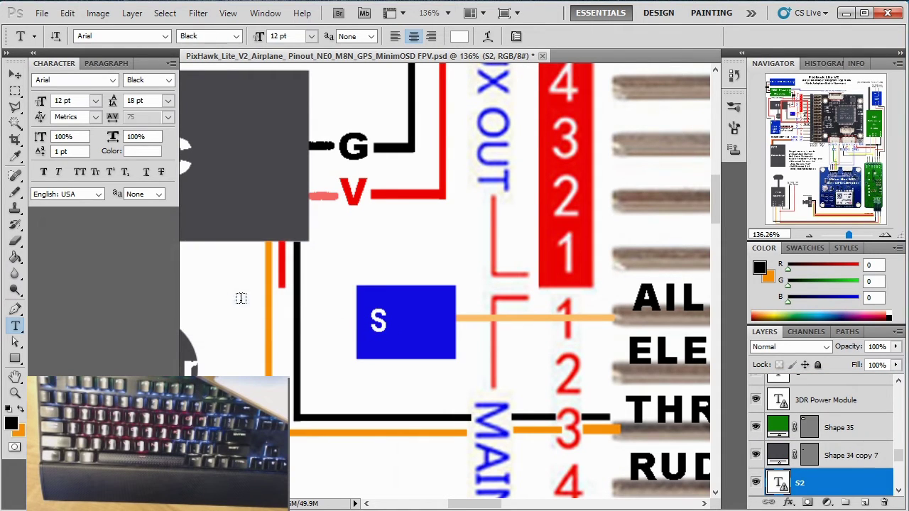
Change the "S" label to read "Servo" and move the text so it fits within the blue rectangle
{"action": "left_click", "coordinate": [376, 323]}
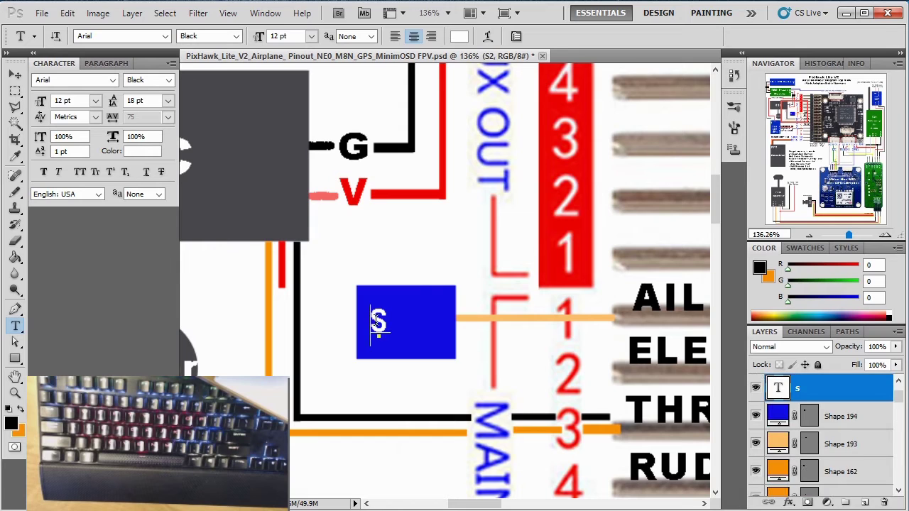
{"action": "key", "text": "Right"}
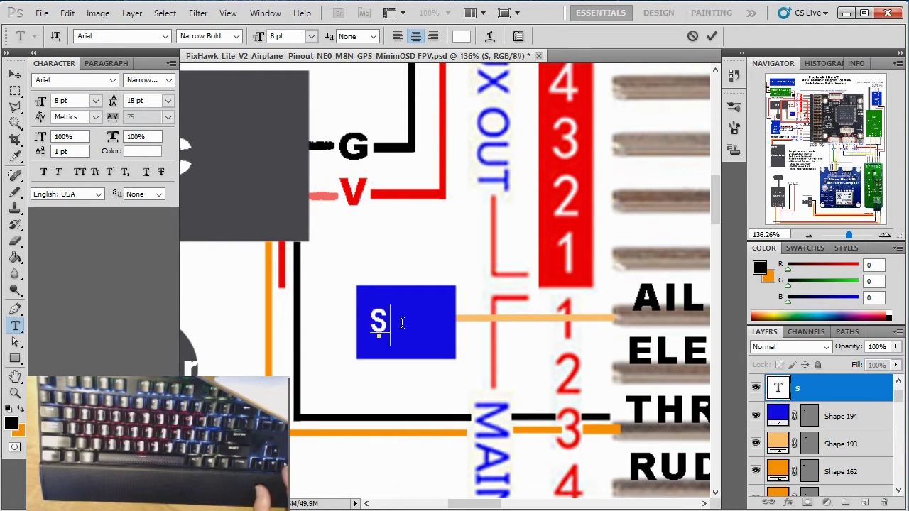
{"action": "key", "text": "BackSpace"}
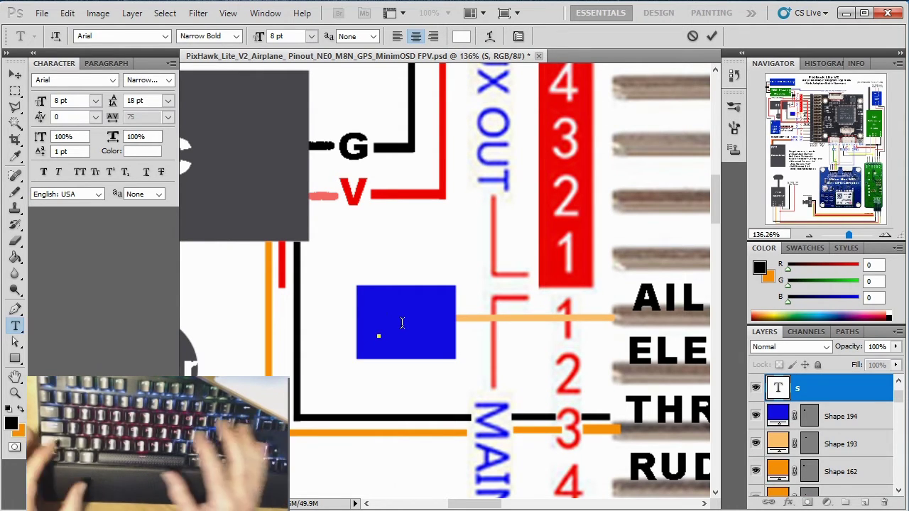
{"action": "type", "text": "SE"}
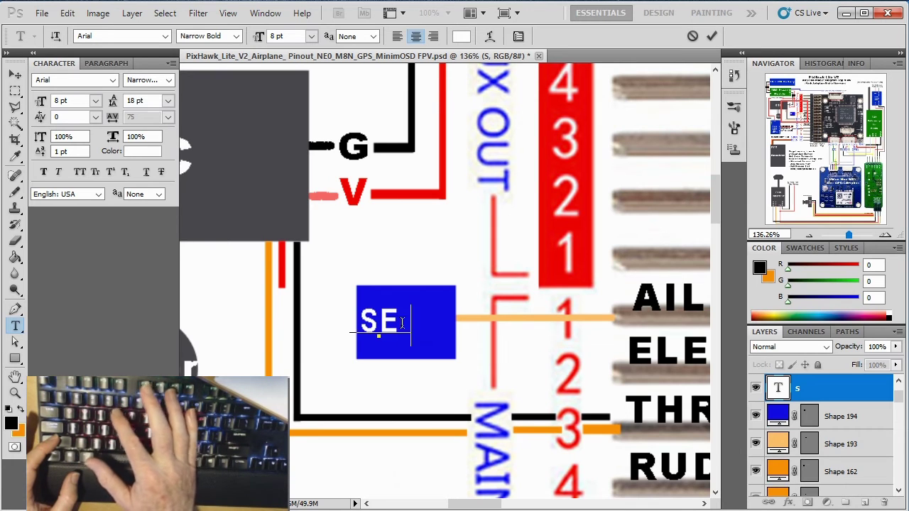
{"action": "type", "text": "RVO"}
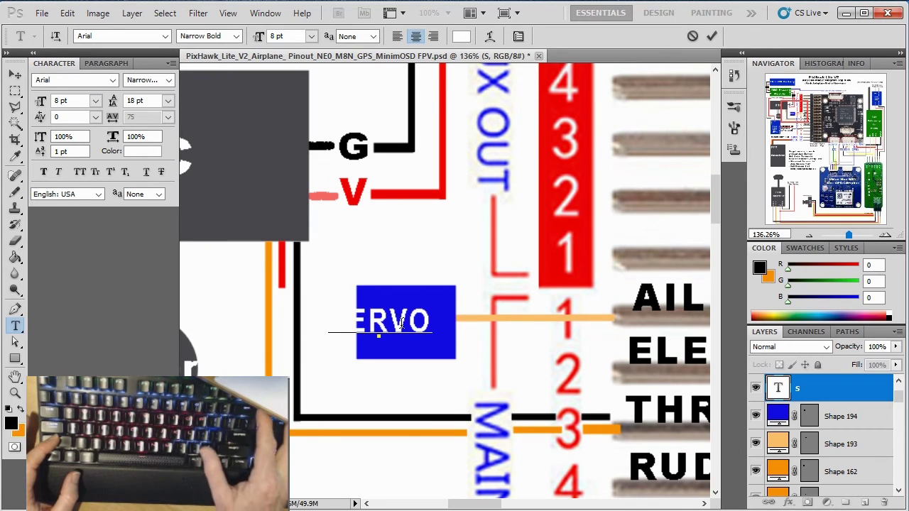
{"action": "key", "text": "BackSpace"}
{"action": "key", "text": "BackSpace"}
{"action": "key", "text": "BackSpace"}
{"action": "key", "text": "BackSpace"}
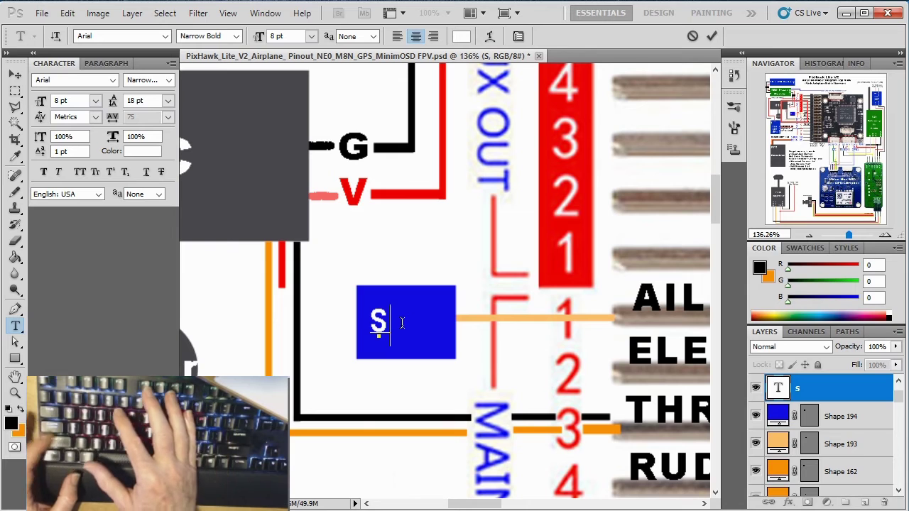
{"action": "type", "text": "ervo"}
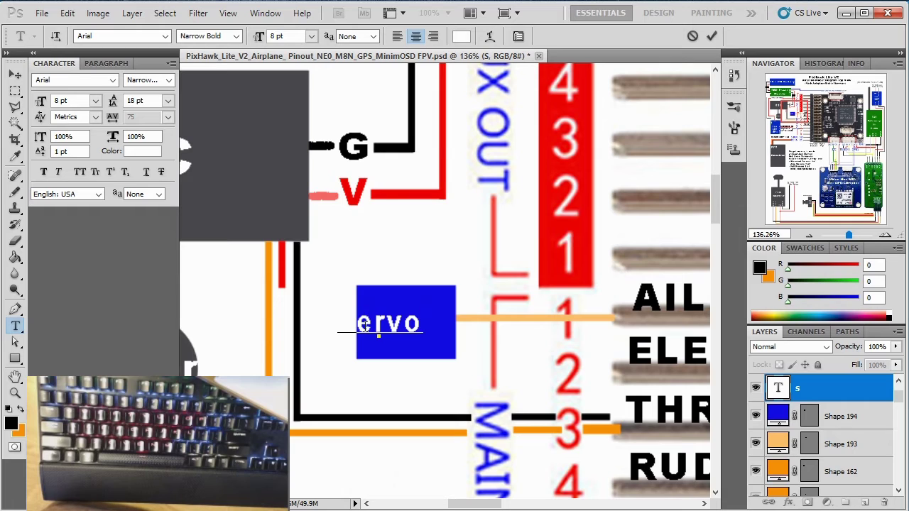
{"action": "left_click", "coordinate": [15, 75]}
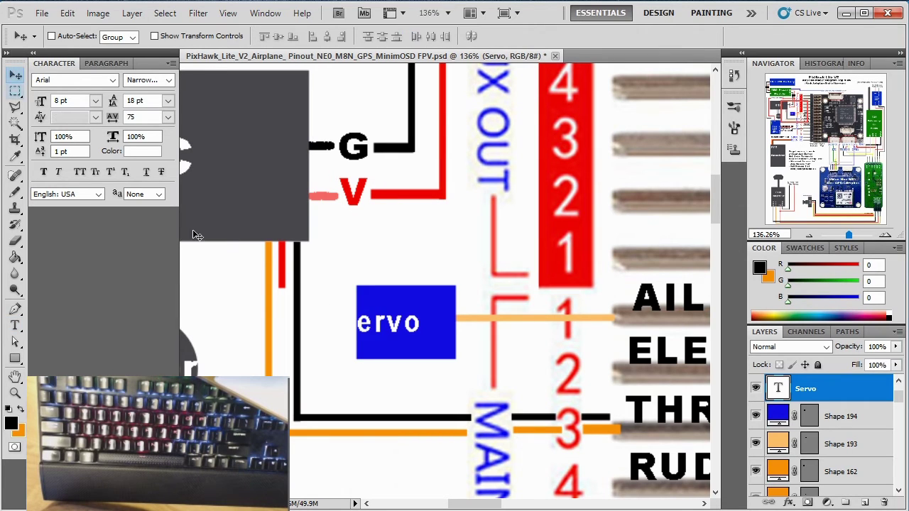
{"action": "left_click_drag", "start_coordinate": [379, 325], "coordinate": [410, 332]}
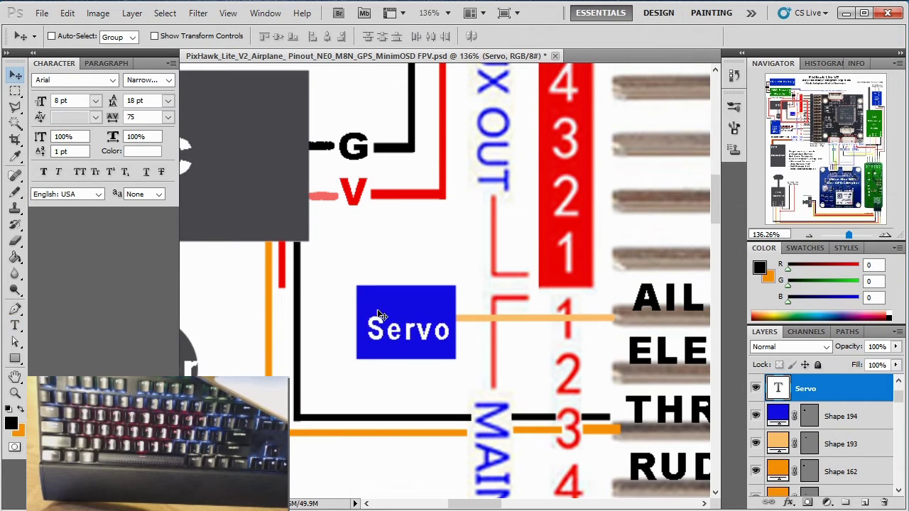
Insert "Ail" before "Servo" in the label, putting "Servo" on a second line
{"action": "left_click", "coordinate": [16, 325]}
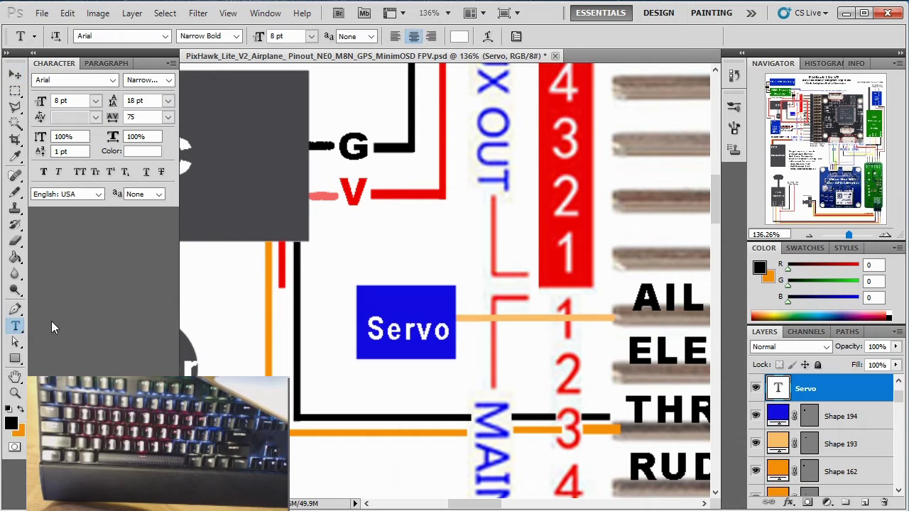
{"action": "left_click", "coordinate": [369, 326]}
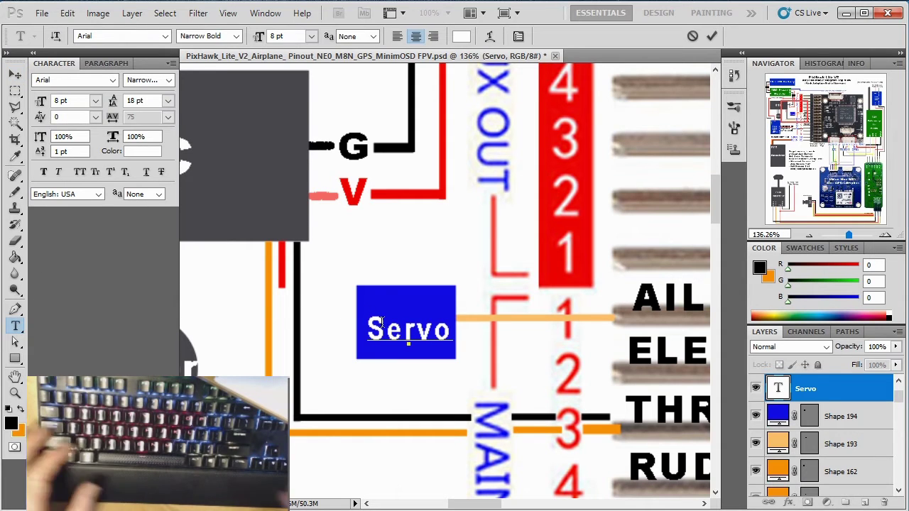
{"action": "type", "text": "A"}
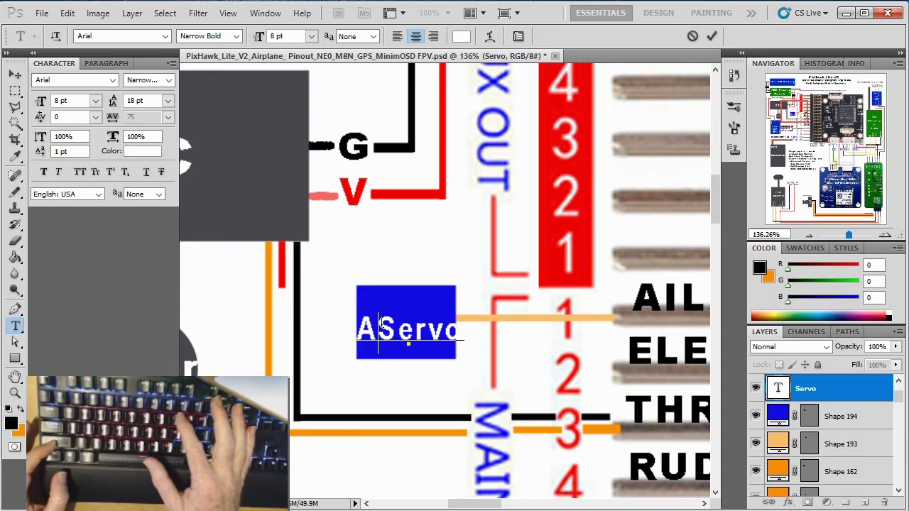
{"action": "type", "text": "il"}
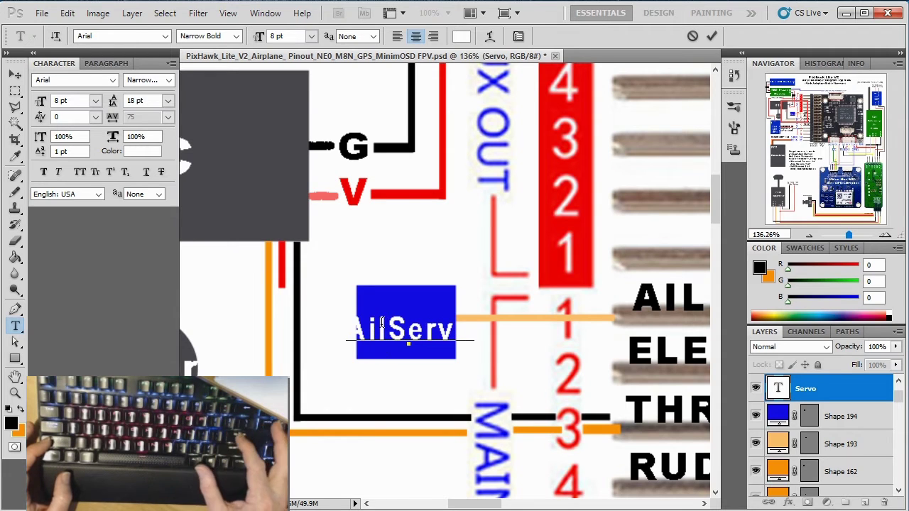
{"action": "key", "text": "Delete"}
{"action": "key", "text": "Delete"}
{"action": "key", "text": "Delete"}
{"action": "key", "text": "Delete"}
{"action": "key", "text": "Delete"}
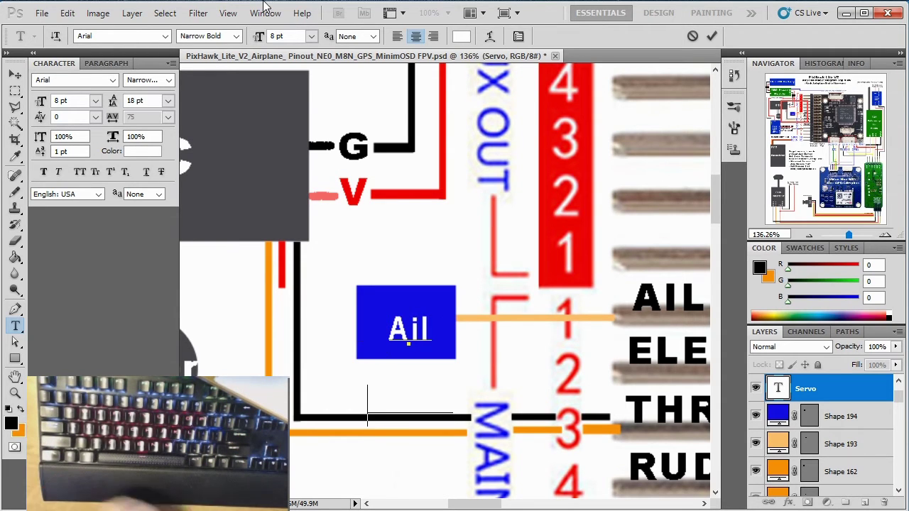
{"action": "left_click", "coordinate": [15, 73]}
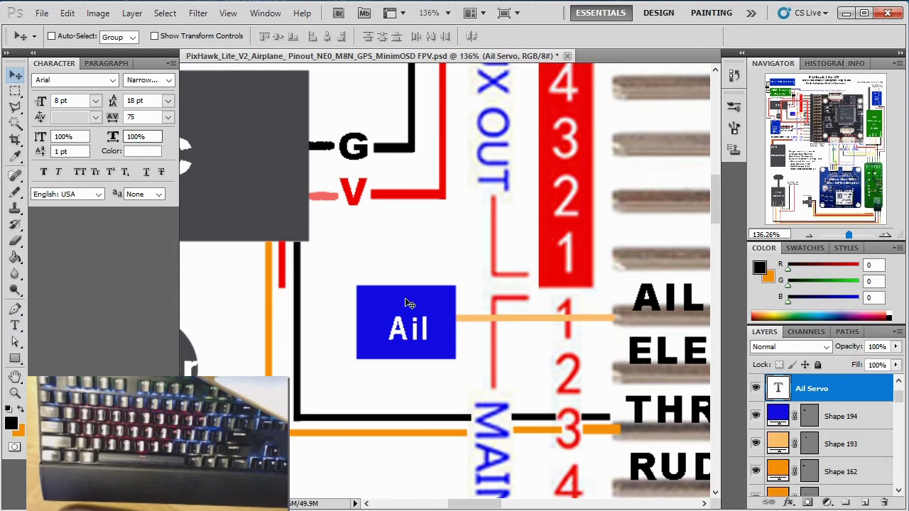
Set the two-line "Ail Servo" label's leading to 8 pt and centre the text in the blue rectangle
{"action": "left_click_drag", "start_coordinate": [406, 336], "coordinate": [401, 289]}
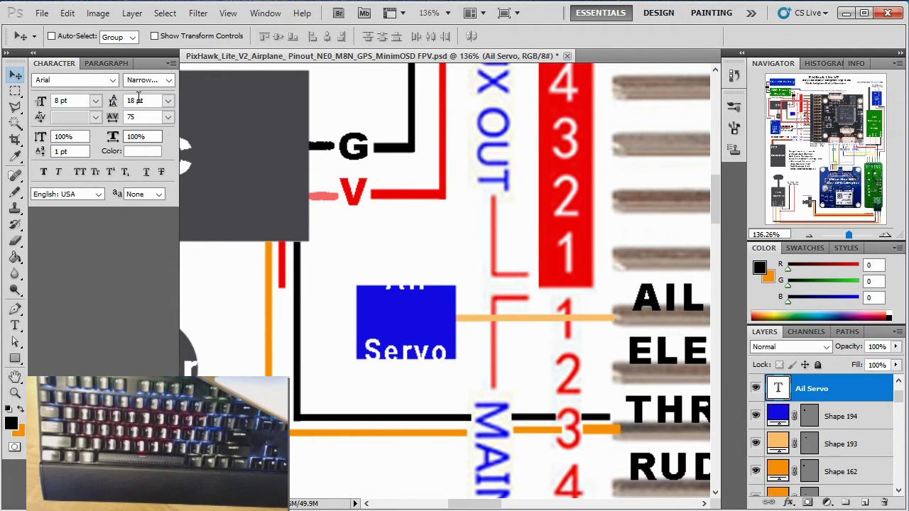
{"action": "left_click", "coordinate": [168, 103]}
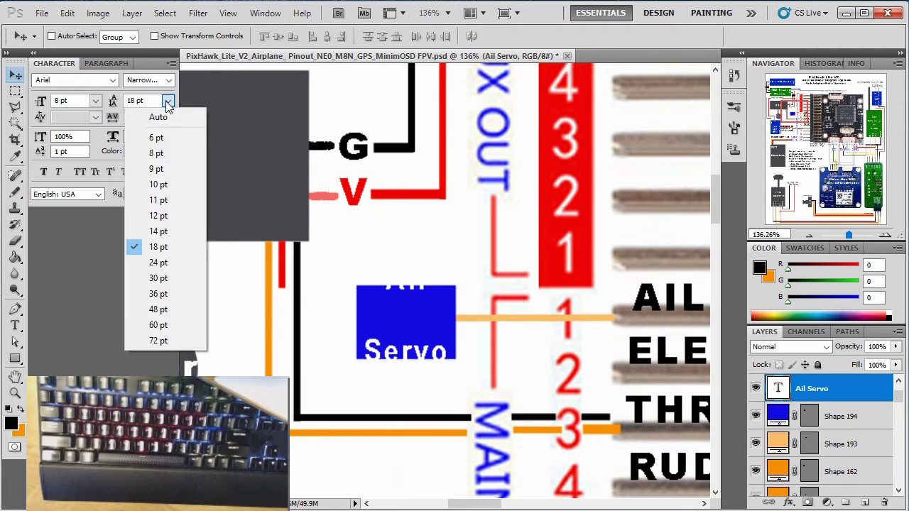
{"action": "left_click", "coordinate": [159, 183]}
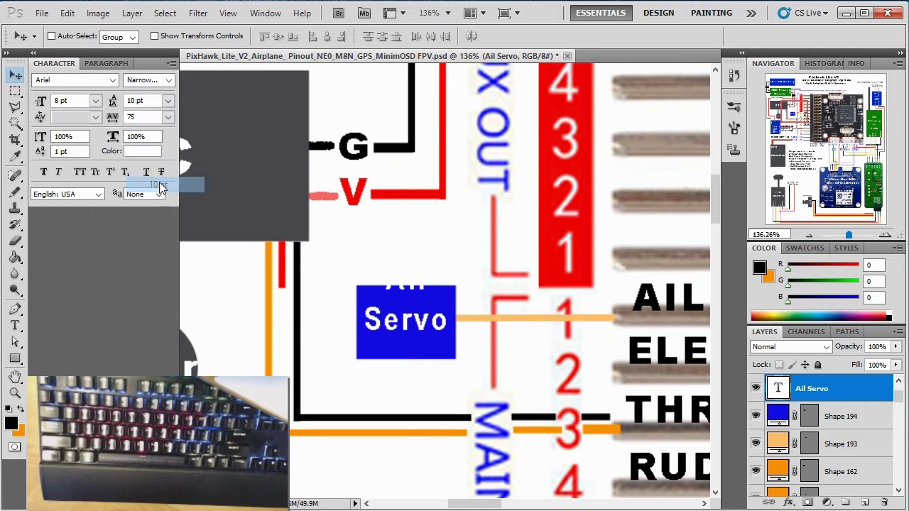
{"action": "left_click", "coordinate": [168, 101]}
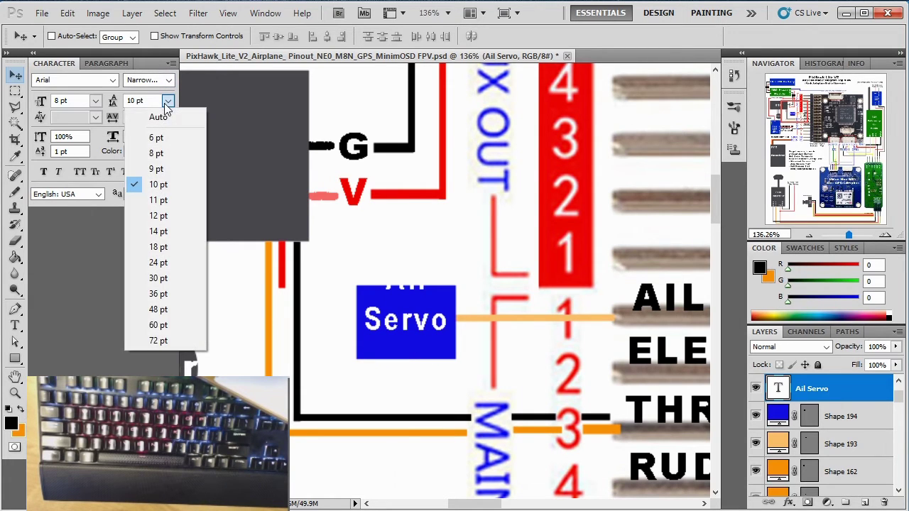
{"action": "left_click", "coordinate": [155, 152]}
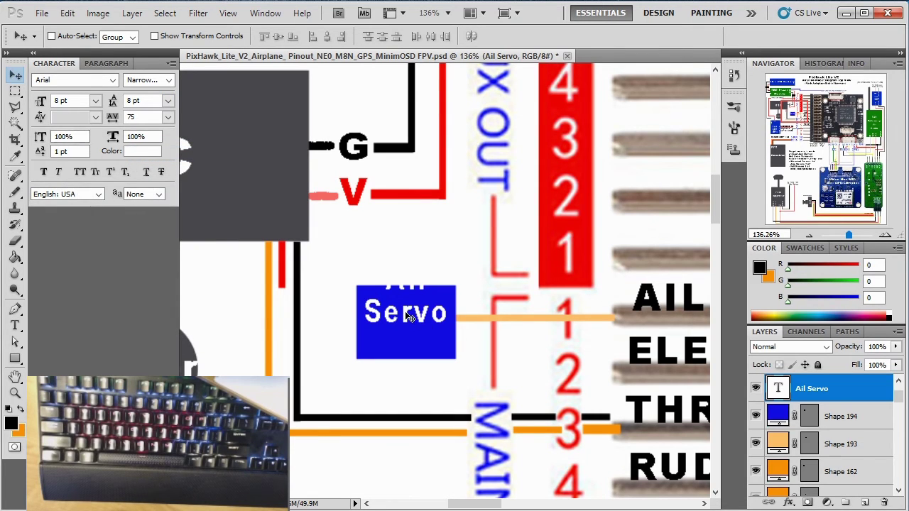
{"action": "left_click_drag", "start_coordinate": [408, 318], "coordinate": [408, 340]}
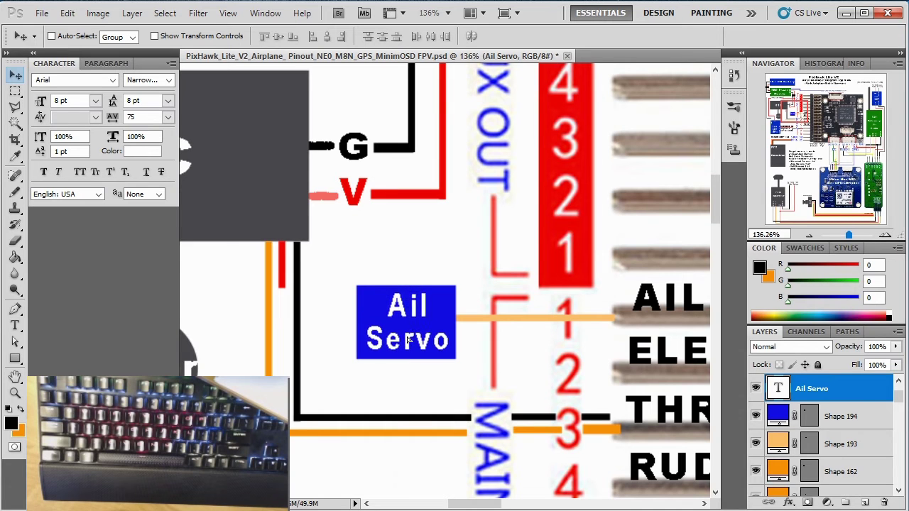
Move the "Ail Servo" text up off the blue rectangle into the white area just below the red V wire
{"action": "scroll", "coordinate": [490, 362], "scroll_direction": "down", "scroll_amount": 1}
{"action": "mouse_move", "coordinate": [715, 188]}
{"action": "left_mouse_down"}
{"action": "mouse_move", "coordinate": [715, 210]}
{"action": "mouse_move", "coordinate": [714, 199]}
{"action": "left_mouse_up"}
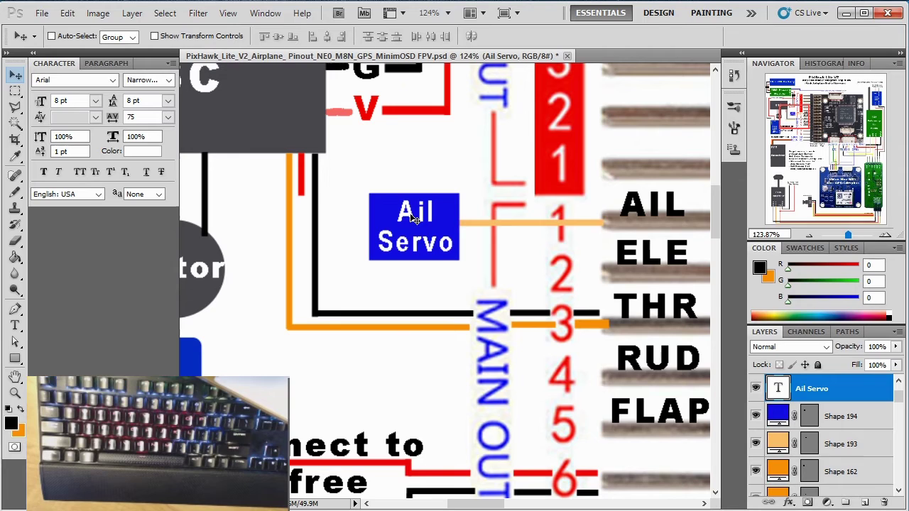
{"action": "left_click_drag", "start_coordinate": [412, 217], "coordinate": [409, 151]}
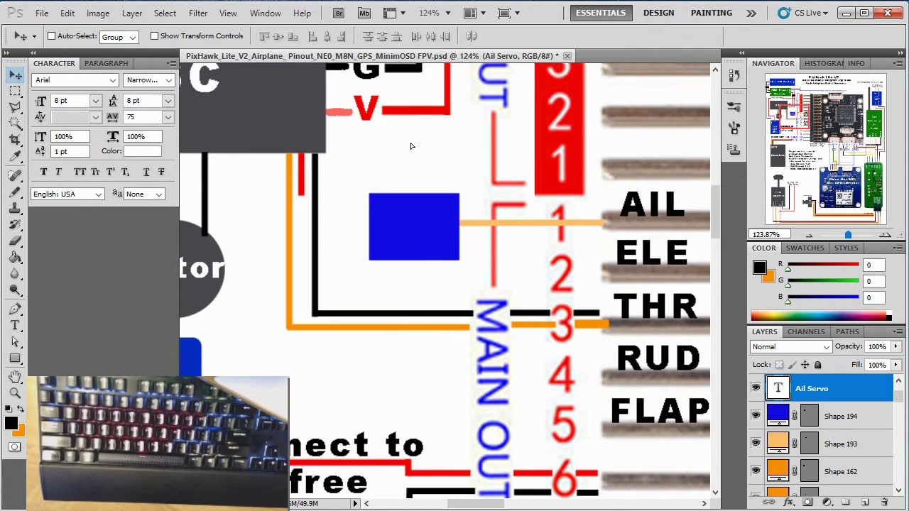
Move the blue rectangle up behind the relocated "Ail Servo" text and nudge it so the text sits centred
{"action": "left_click", "coordinate": [414, 233], "text": "ctrl"}
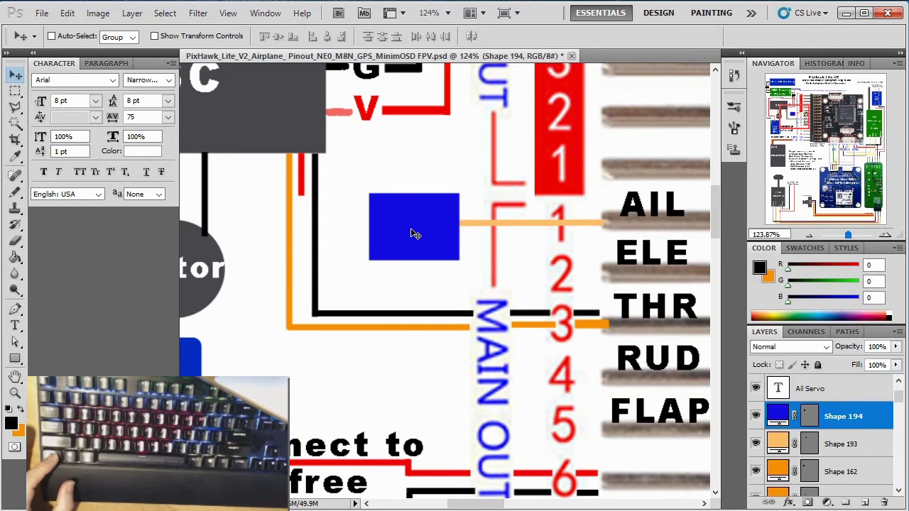
{"action": "left_click_drag", "start_coordinate": [413, 233], "coordinate": [413, 163]}
{"action": "key", "text": "Up"}
{"action": "key", "text": "Up"}
{"action": "key", "text": "Up"}
{"action": "key", "text": "Up"}
{"action": "key", "text": "Up"}
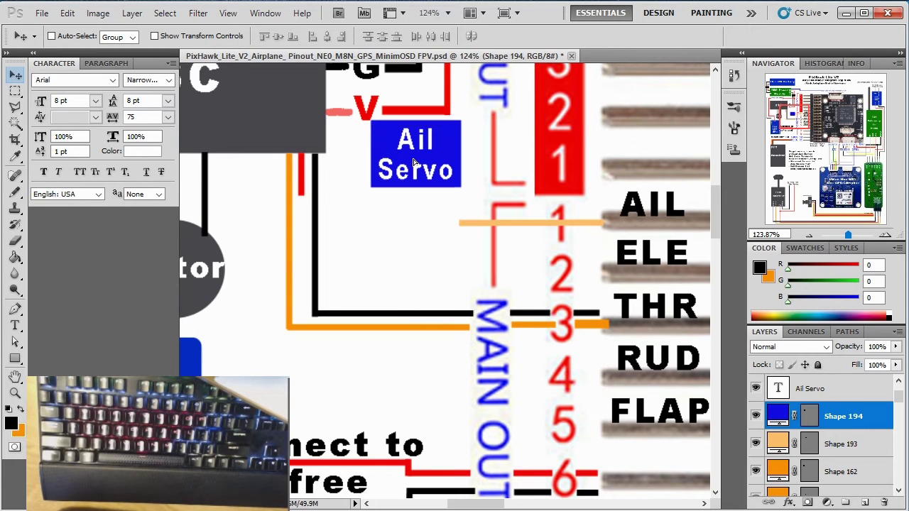
Nudge the blue rectangle vertically until the "Ail Servo" text sits evenly inside it
{"action": "key", "text": "Down"}
{"action": "key", "text": "Down"}
{"action": "key", "text": "Down"}
{"action": "key", "text": "Down"}
{"action": "key", "text": "Down"}
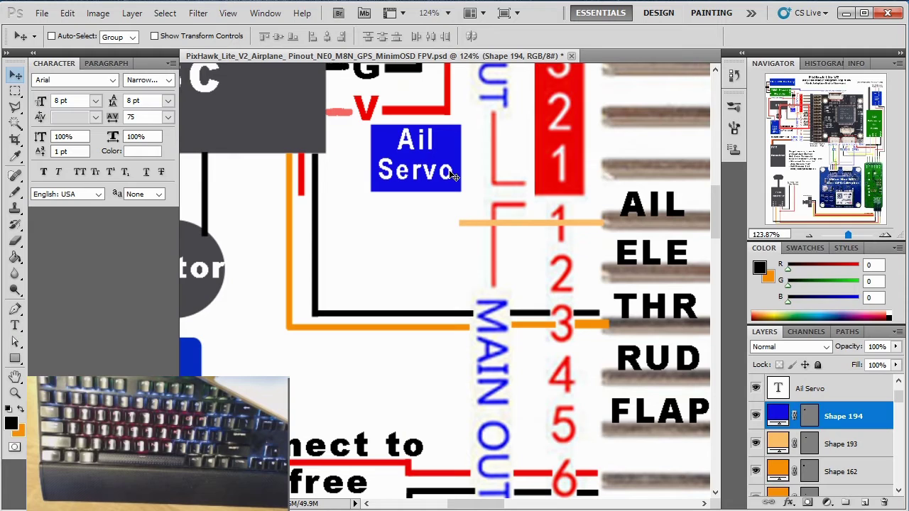
{"action": "key", "text": "Up"}
{"action": "key", "text": "Up"}
{"action": "key", "text": "Up"}
{"action": "key", "text": "Up"}
{"action": "key", "text": "Up"}
{"action": "key", "text": "Down"}
{"action": "key", "text": "Down"}
{"action": "key", "text": "Down"}
{"action": "key", "text": "Down"}
{"action": "key", "text": "Down"}
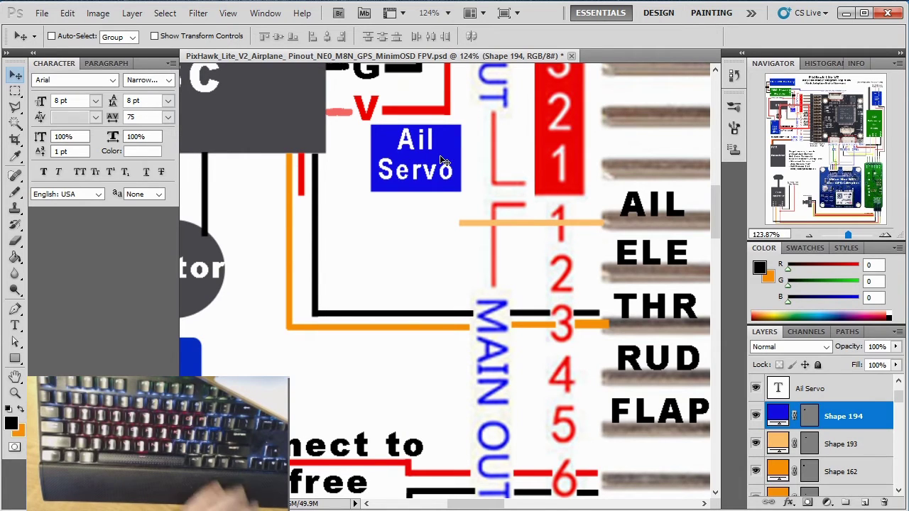
{"action": "key", "text": "Up"}
{"action": "key", "text": "Up"}
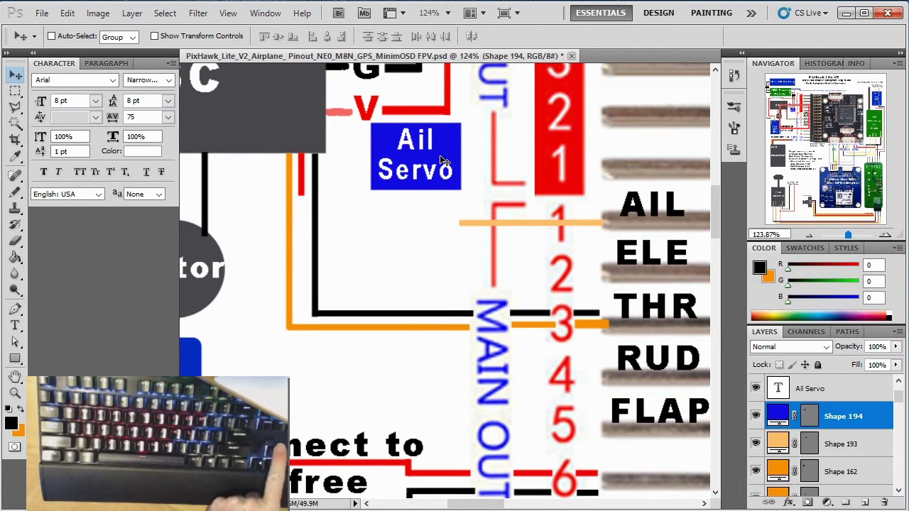
{"action": "key", "text": "Right"}
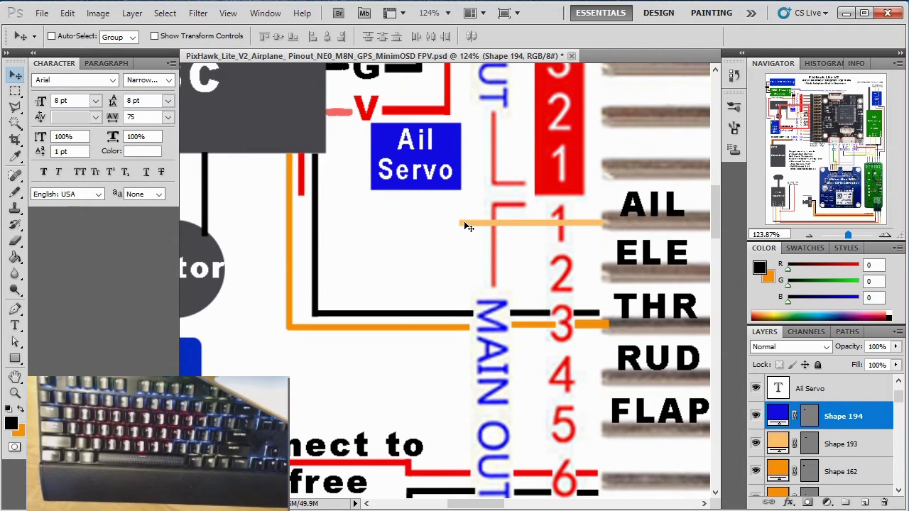
Shorten the light orange pin 1 wire by moving its free end's anchor points inward, toward the red bracket line
{"action": "left_click", "coordinate": [14, 344]}
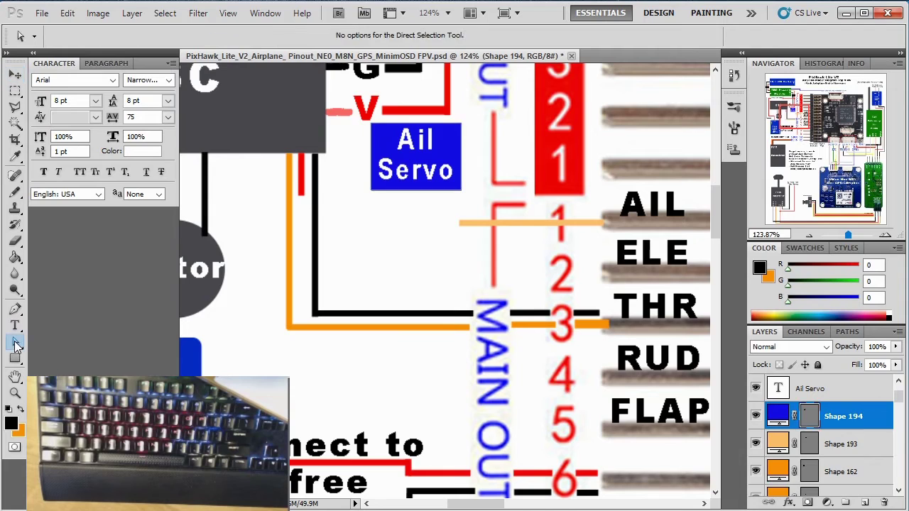
{"action": "left_click", "coordinate": [478, 224]}
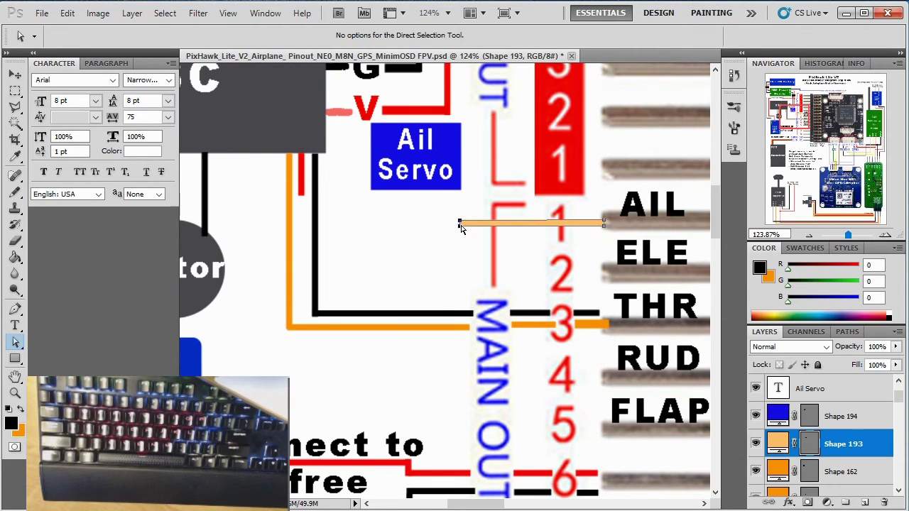
{"action": "left_click_drag", "start_coordinate": [459, 224], "coordinate": [486, 224]}
{"action": "left_click_drag", "start_coordinate": [486, 226], "coordinate": [481, 224]}
Draw 7 px light orange lines from the pin 1 wire's free end up and across to the Ail Servo box, aligning the corner
{"action": "left_click", "coordinate": [16, 362]}
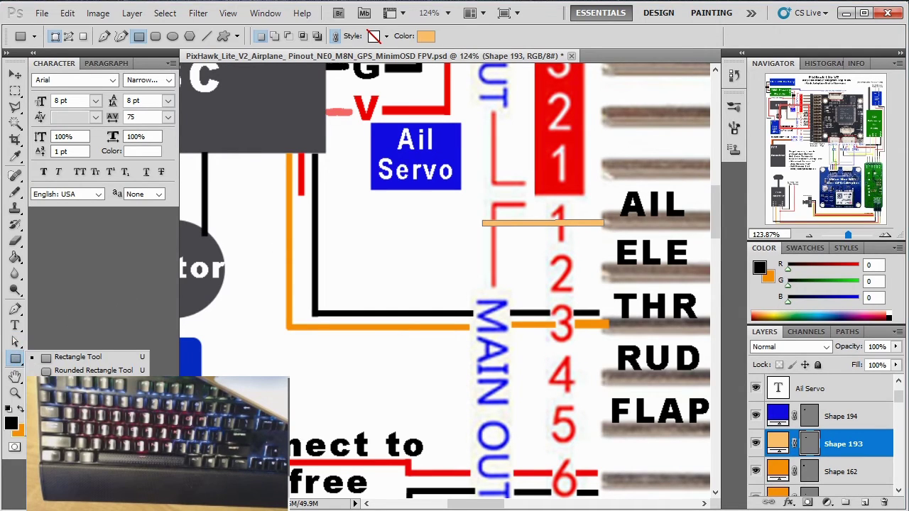
{"action": "left_click", "coordinate": [63, 430]}
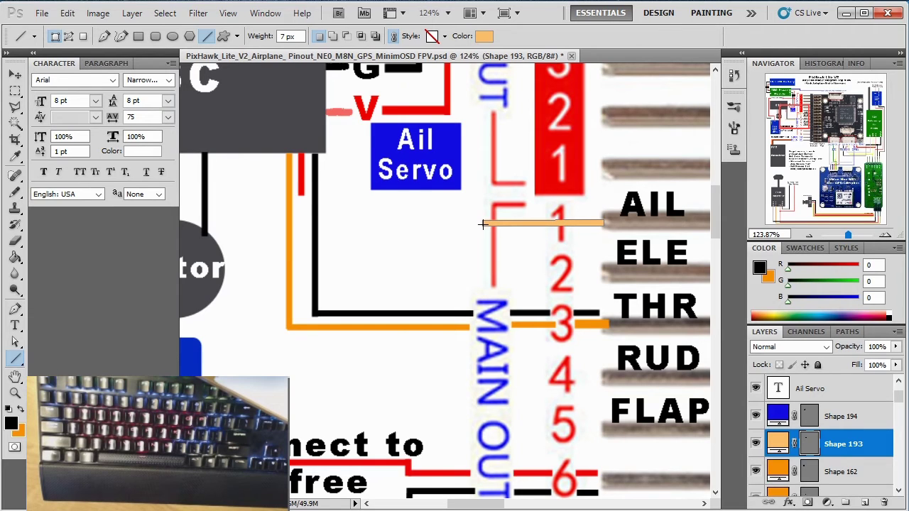
{"action": "left_click_drag", "start_coordinate": [480, 220], "coordinate": [482, 153]}
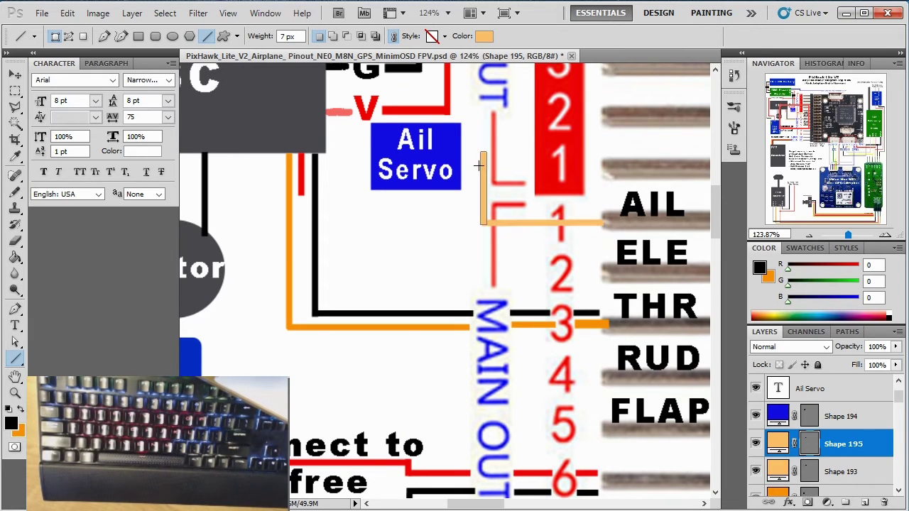
{"action": "key", "text": "ctrl+z"}
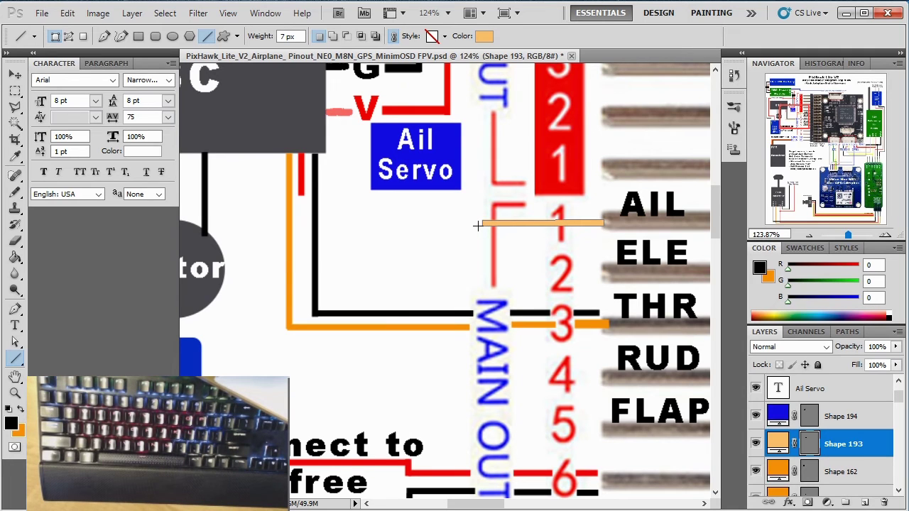
{"action": "left_click_drag", "start_coordinate": [478, 222], "coordinate": [478, 149]}
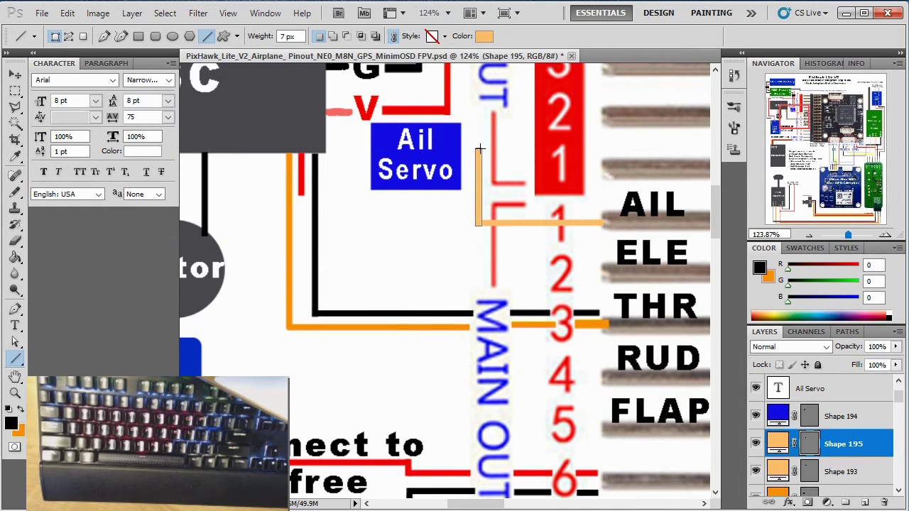
{"action": "left_click_drag", "start_coordinate": [480, 150], "coordinate": [456, 149]}
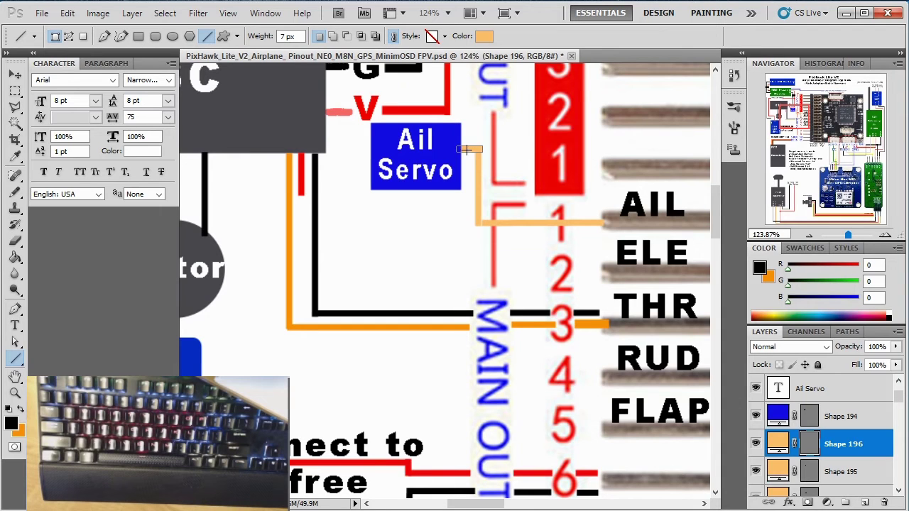
{"action": "left_click", "coordinate": [15, 341]}
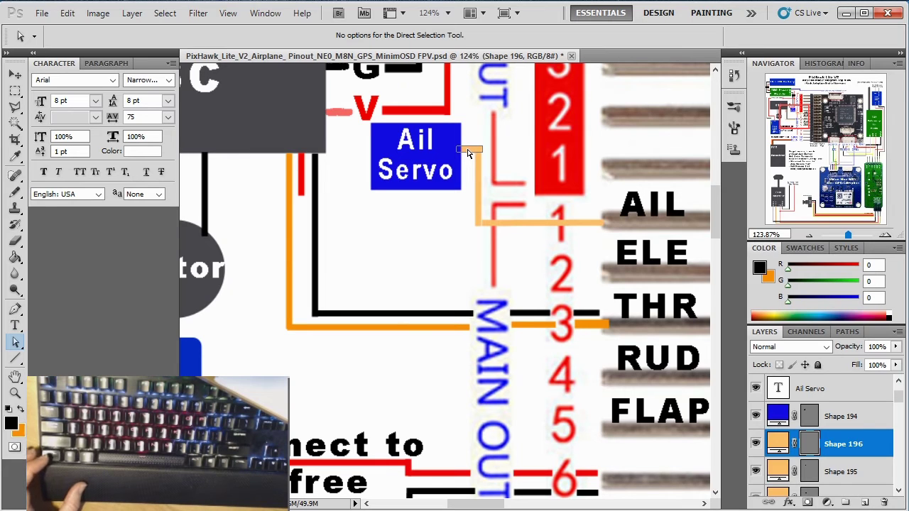
{"action": "key", "text": "v"}
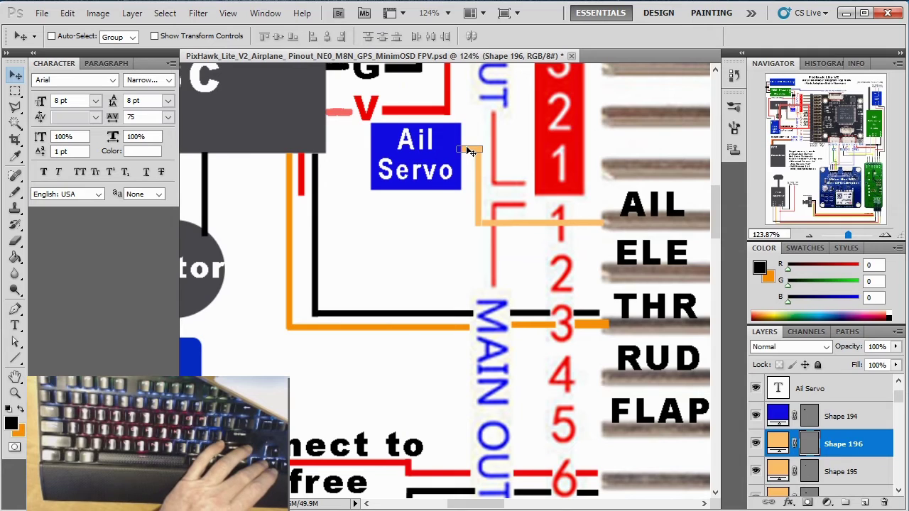
{"action": "key", "text": "Left"}
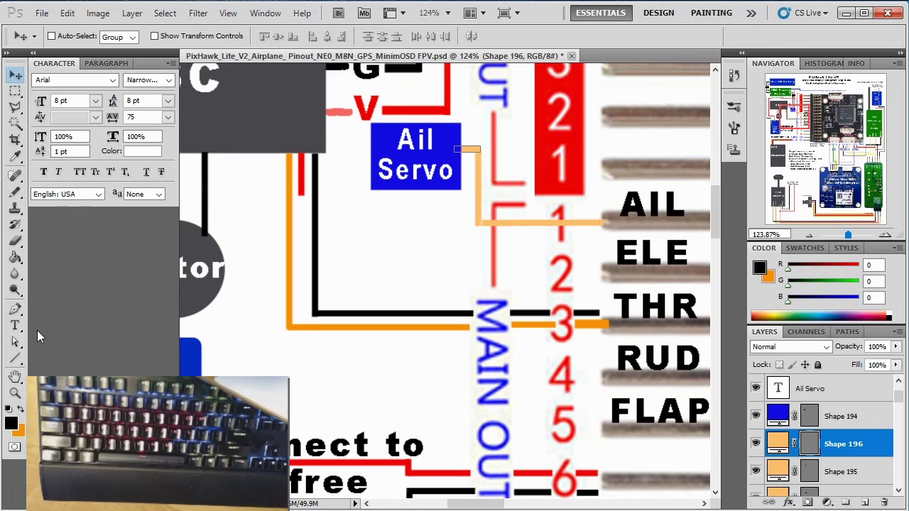
Move the "Ail Servo" text and its blue rectangle slightly down, keeping the text centred in the box
{"action": "left_click", "coordinate": [288, 296]}
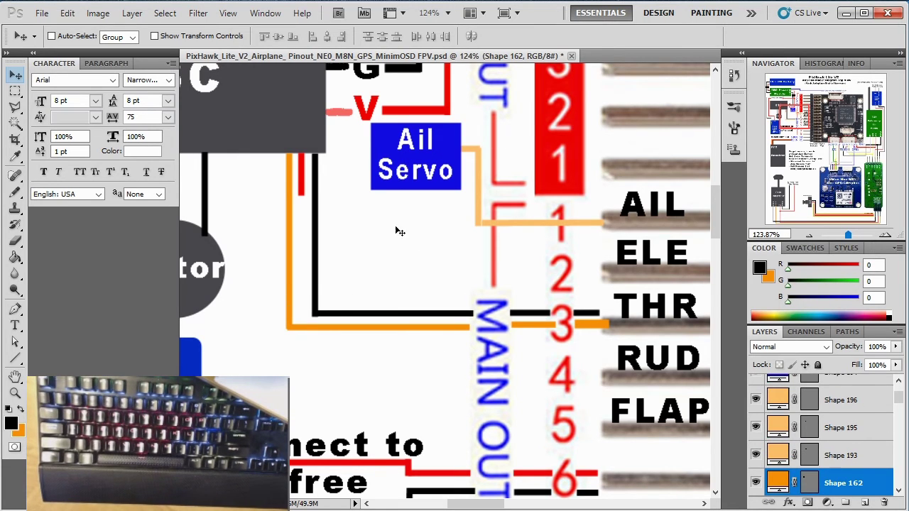
{"action": "left_click", "coordinate": [420, 164], "text": "ctrl"}
{"action": "left_click_drag", "start_coordinate": [418, 159], "coordinate": [418, 164]}
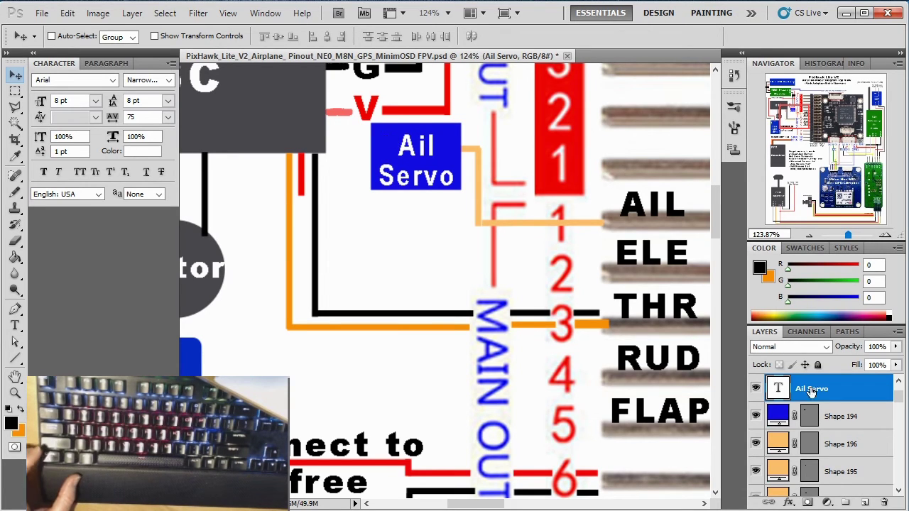
{"action": "left_click", "coordinate": [856, 416]}
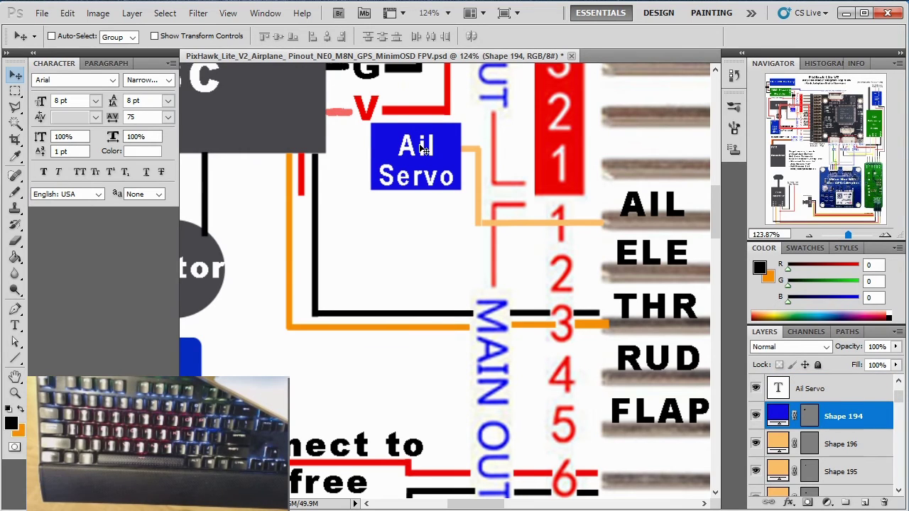
{"action": "left_click_drag", "start_coordinate": [387, 138], "coordinate": [390, 145]}
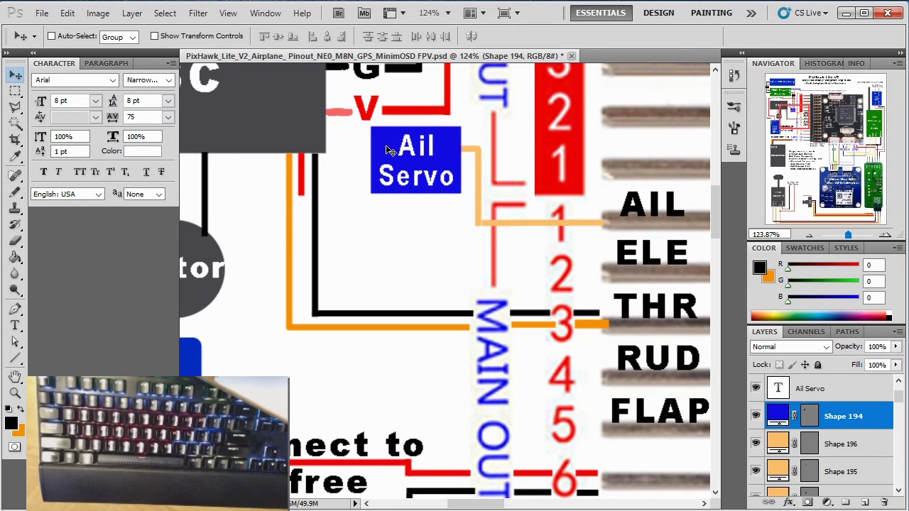
Duplicate the blue rectangle layer Shape 194 and place the copy directly below the Ail Servo box
{"action": "right_click", "coordinate": [869, 420]}
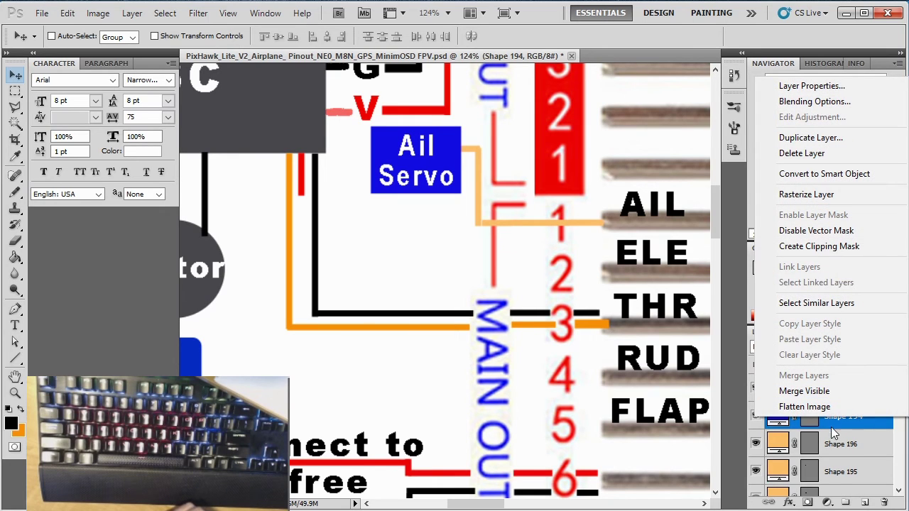
{"action": "left_click", "coordinate": [795, 138]}
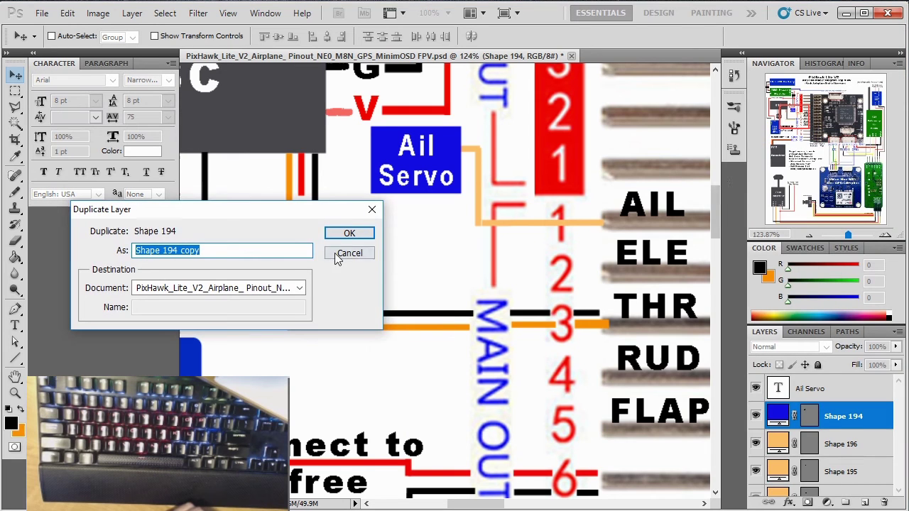
{"action": "left_click", "coordinate": [345, 233]}
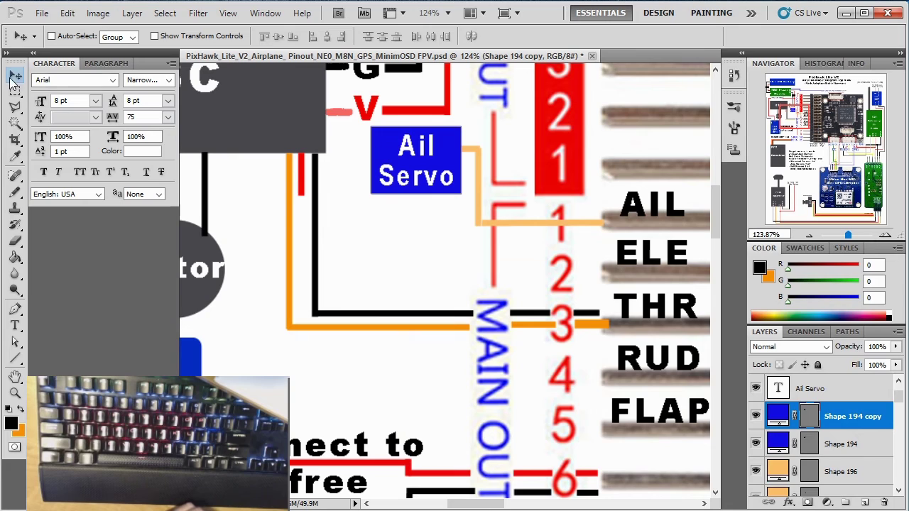
{"action": "left_click_drag", "start_coordinate": [384, 152], "coordinate": [382, 244]}
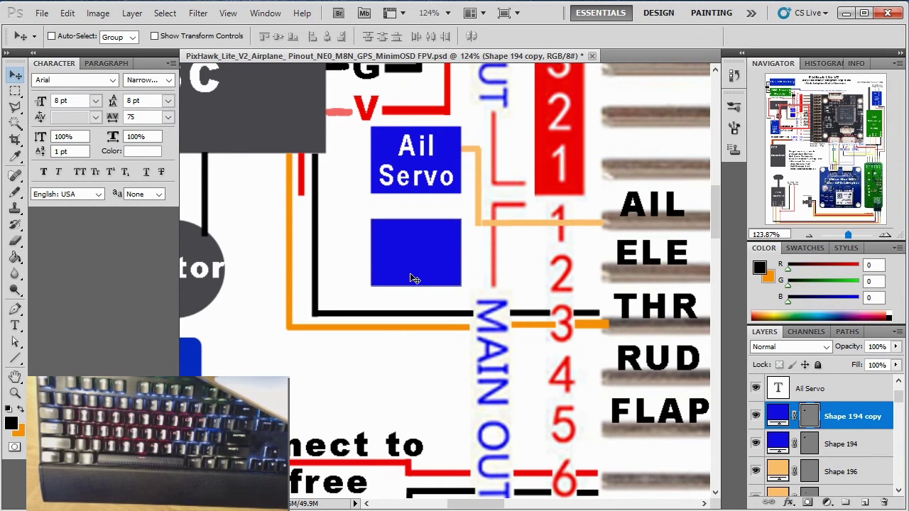
Duplicate the "Ail Servo" text layer and centre the copy on the lower blue rectangle
{"action": "left_click", "coordinate": [412, 150], "text": "ctrl"}
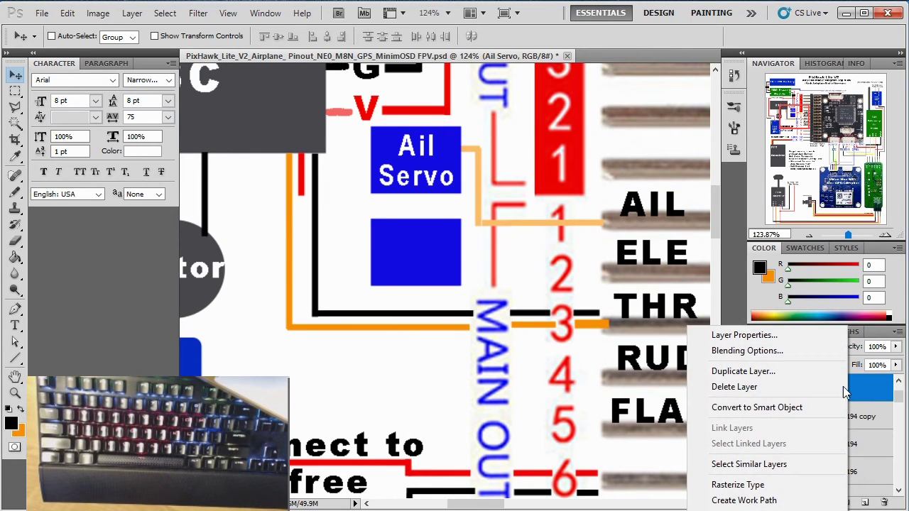
{"action": "left_click", "coordinate": [731, 371]}
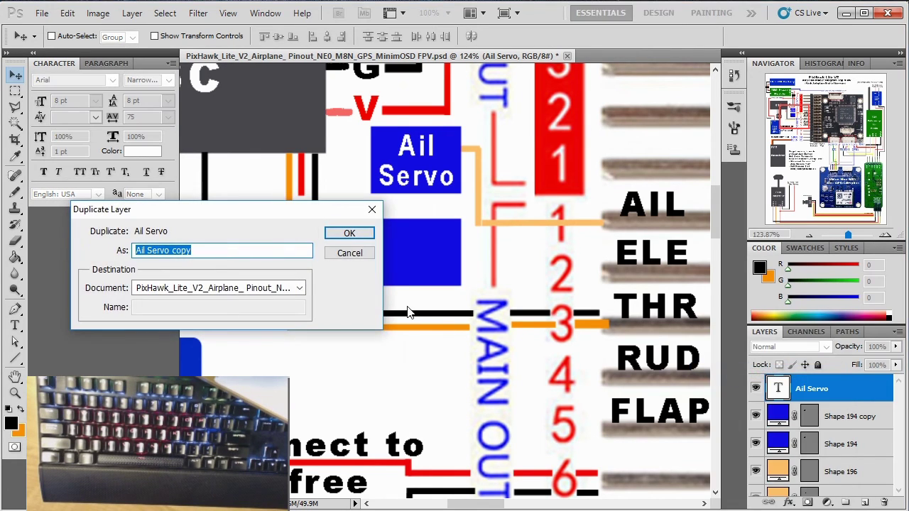
{"action": "left_click", "coordinate": [350, 234]}
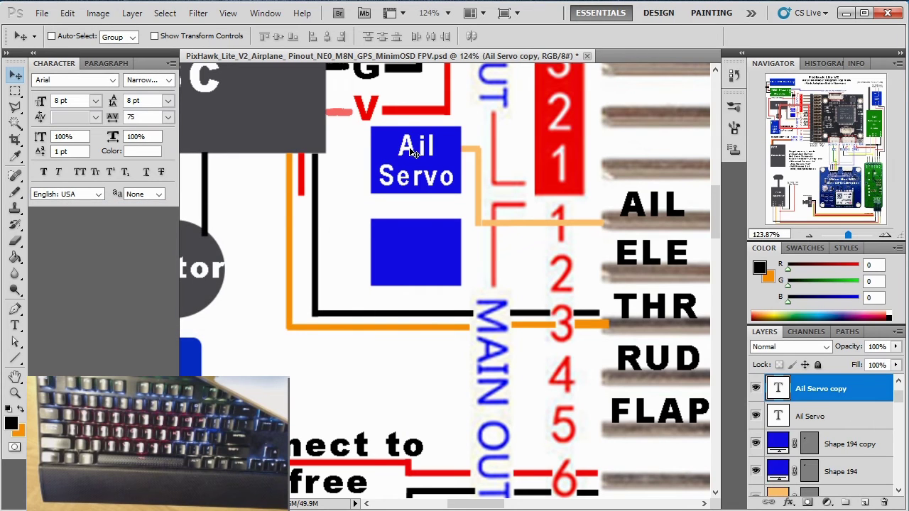
{"action": "left_click_drag", "start_coordinate": [414, 150], "coordinate": [413, 243]}
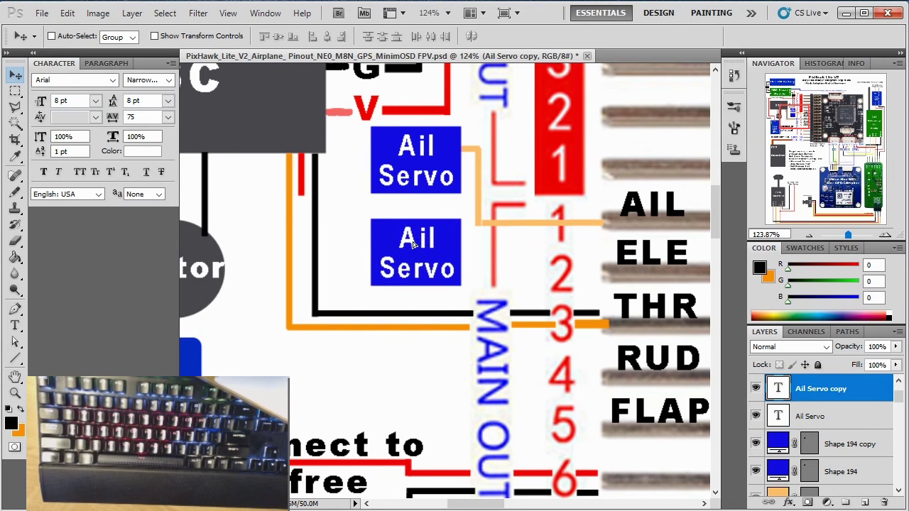
Replace "Ail" with "Ele" in the lower box's label so it reads "Ele Servo"
{"action": "left_click", "coordinate": [15, 325]}
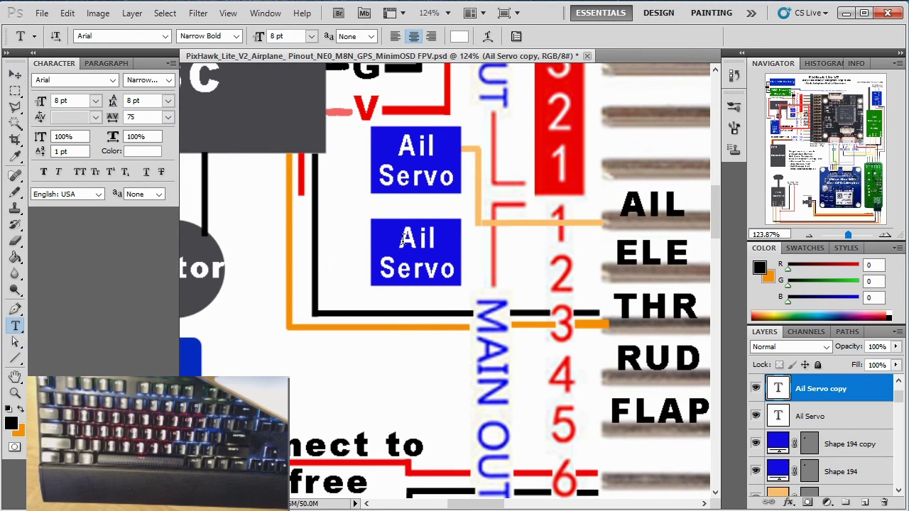
{"action": "left_click_drag", "start_coordinate": [401, 240], "coordinate": [436, 240]}
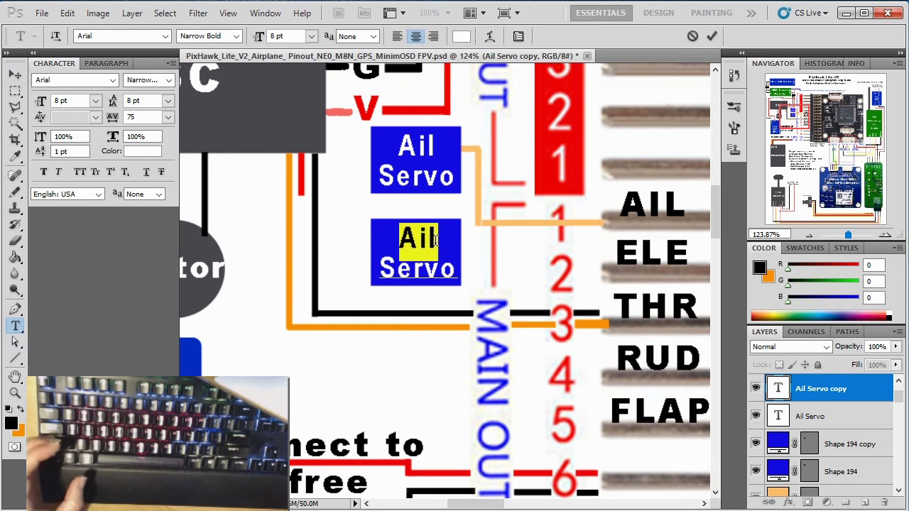
{"action": "type", "text": "Ele"}
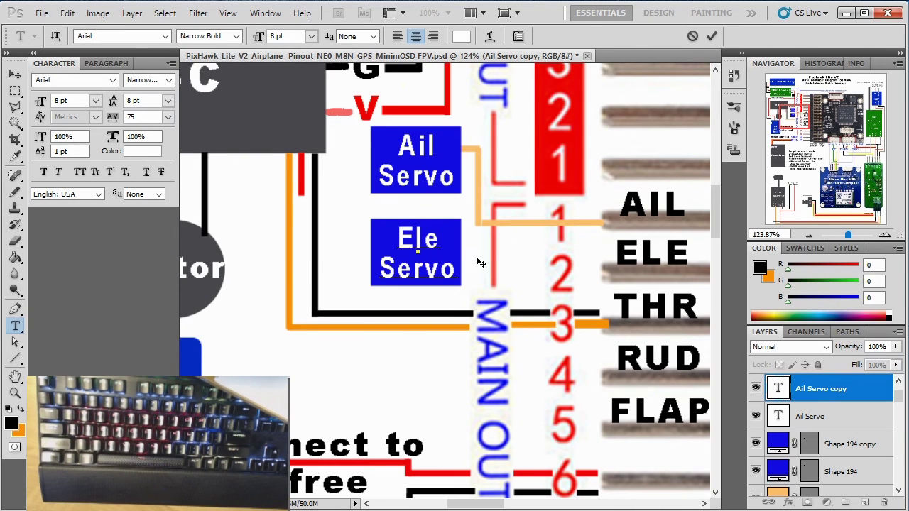
{"action": "left_click", "coordinate": [14, 76]}
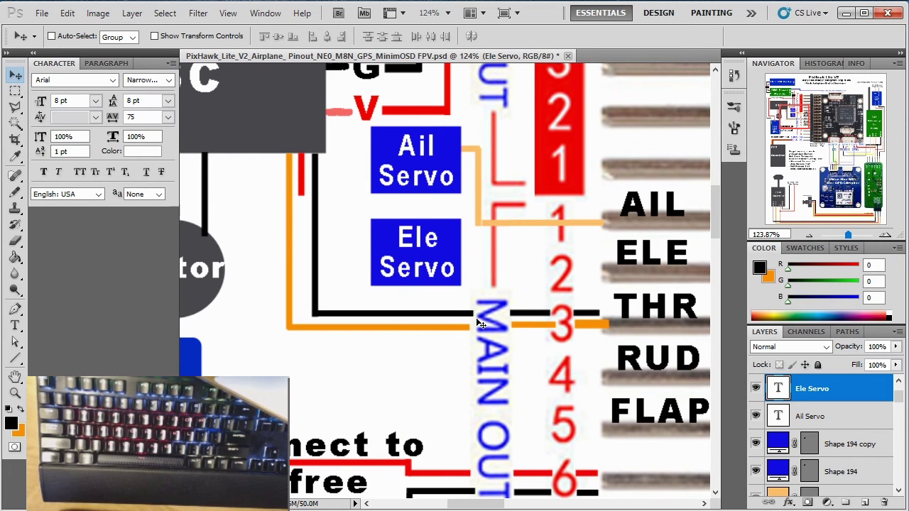
Draw a 7 px horizontal wire from pin 2 (ELE) to the Ele Servo box and recolour it with the light orange sampled from the Ail wire
{"action": "left_click", "coordinate": [15, 358]}
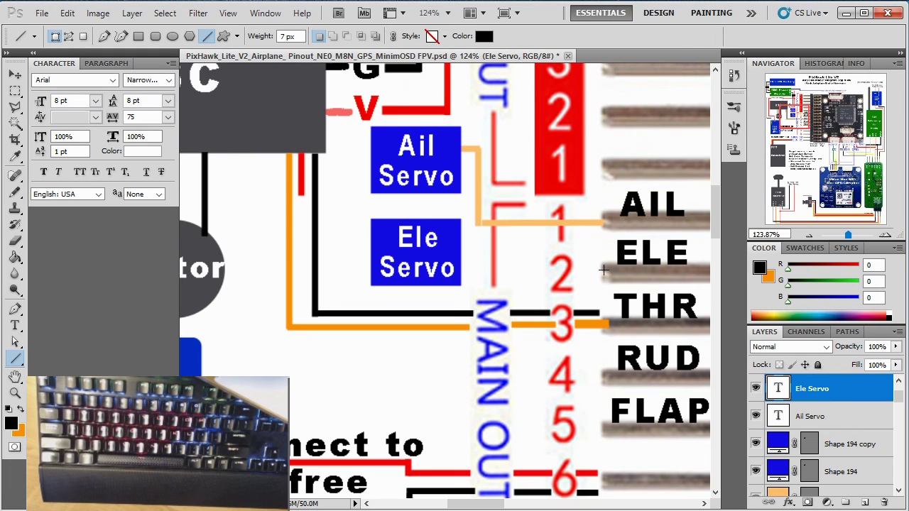
{"action": "left_click_drag", "start_coordinate": [598, 269], "coordinate": [462, 270]}
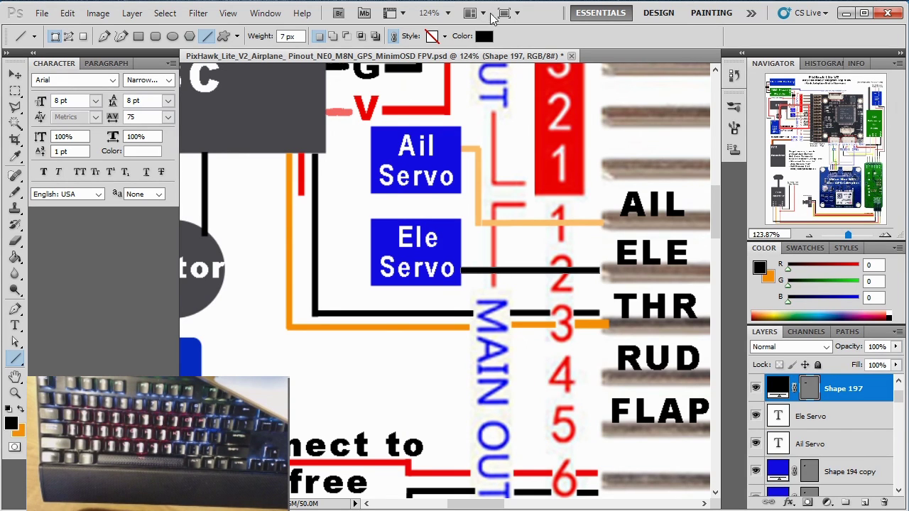
{"action": "left_click", "coordinate": [484, 37]}
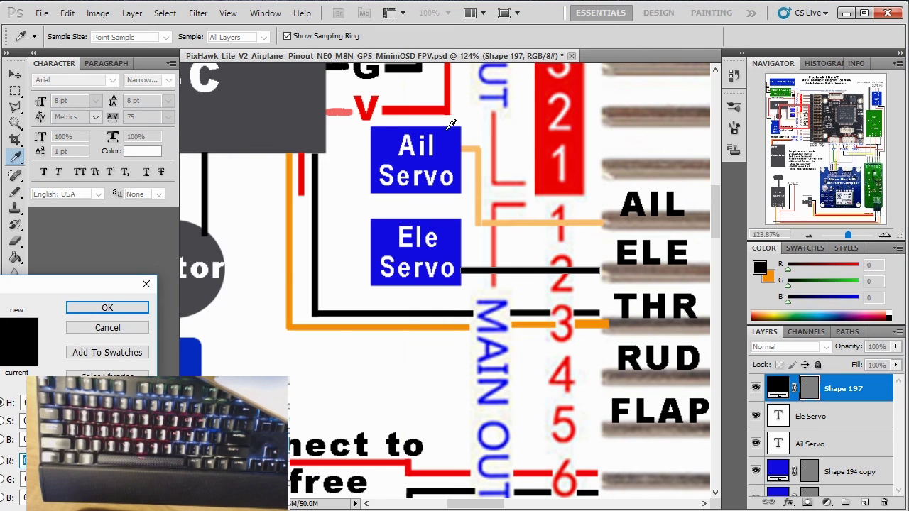
{"action": "left_click", "coordinate": [482, 173]}
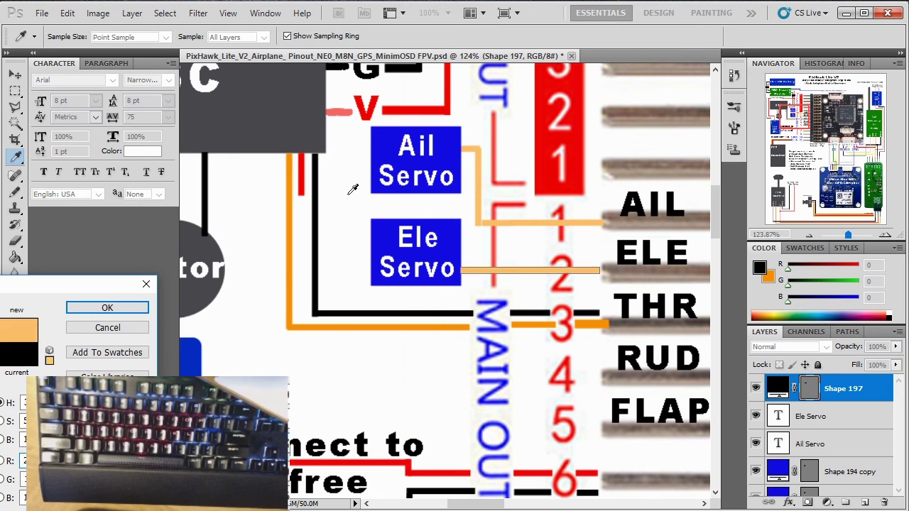
{"action": "left_click", "coordinate": [107, 308]}
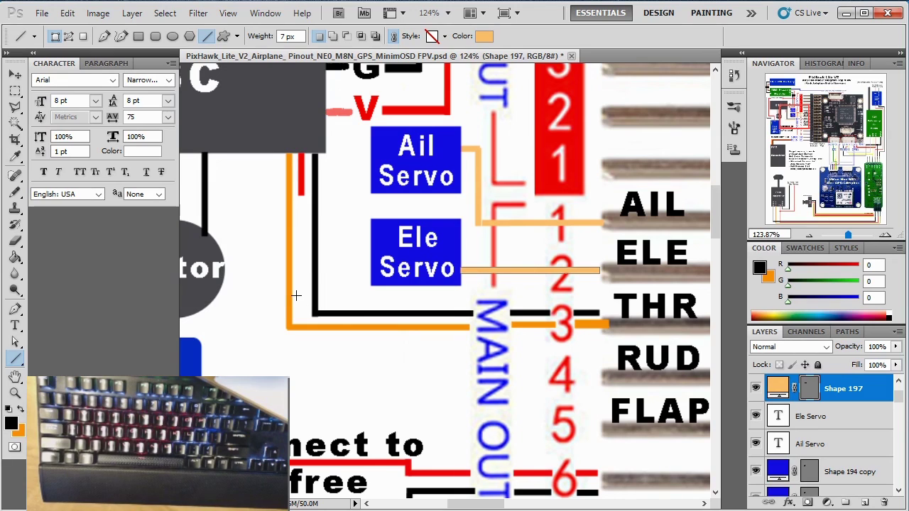